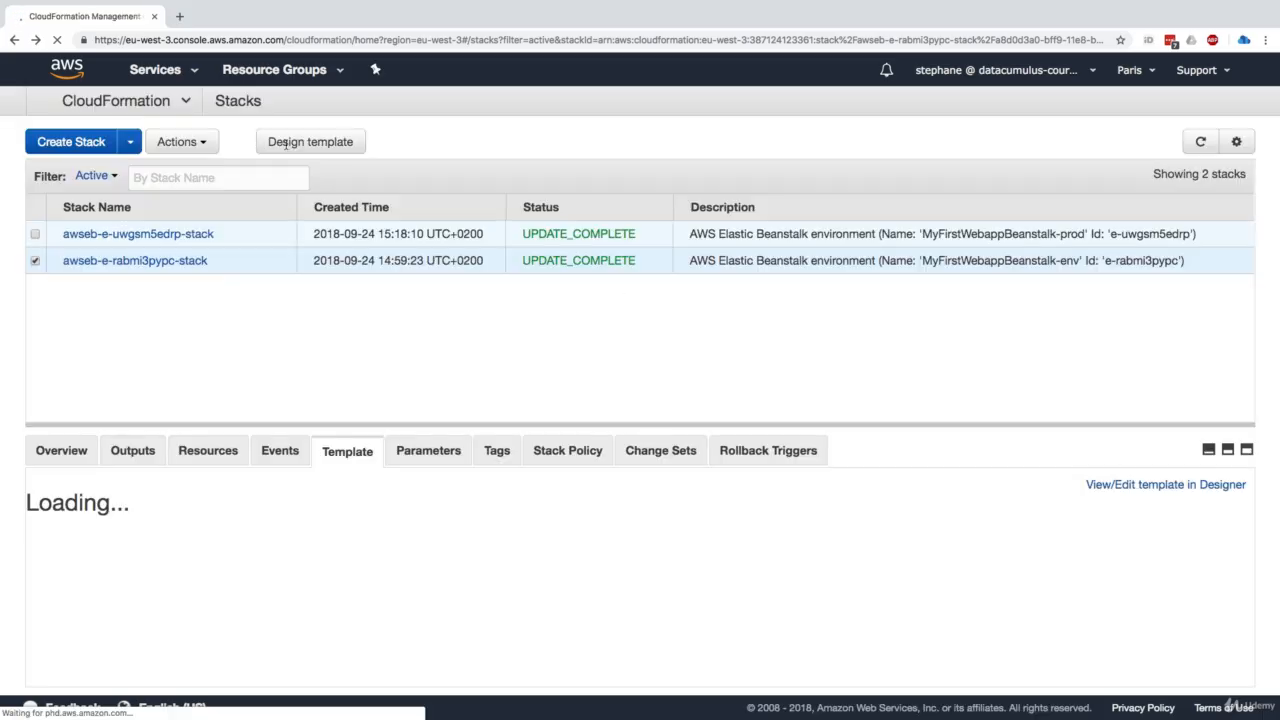
Switch the console region to US East (N. Virginia) and start creating a new CloudFormation stack.
left_click(61, 451)
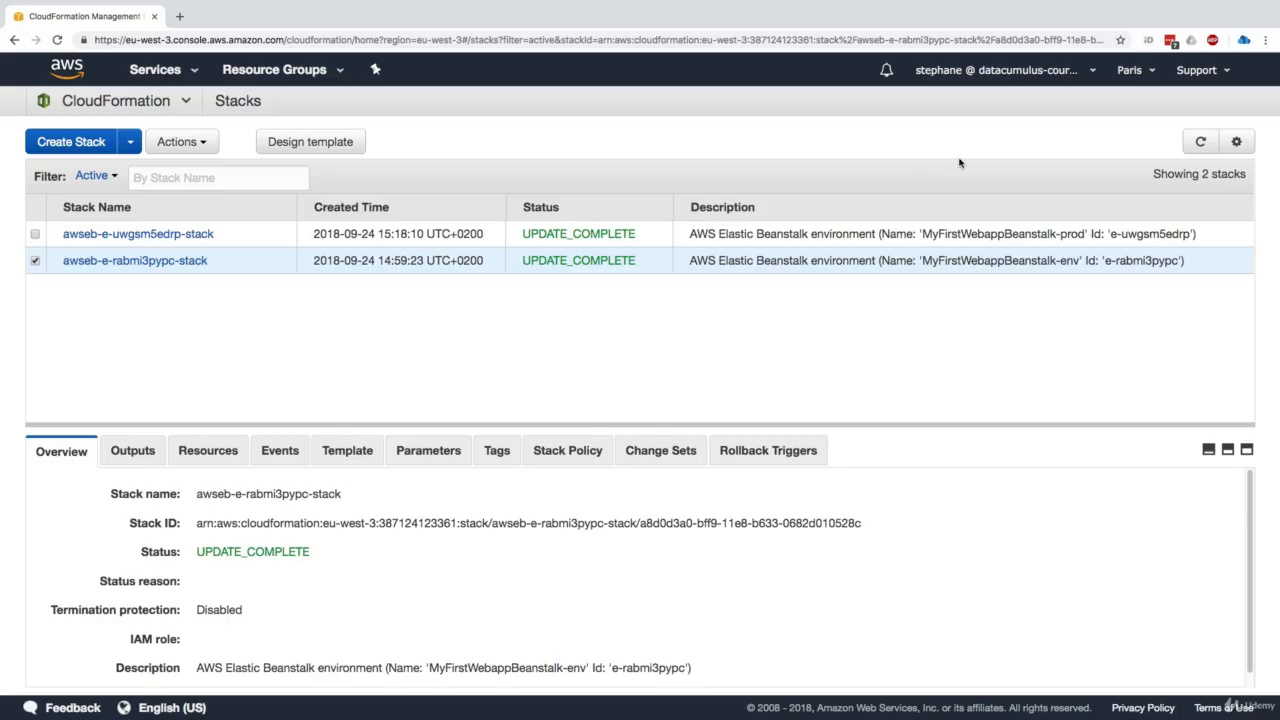
left_click(1127, 72)
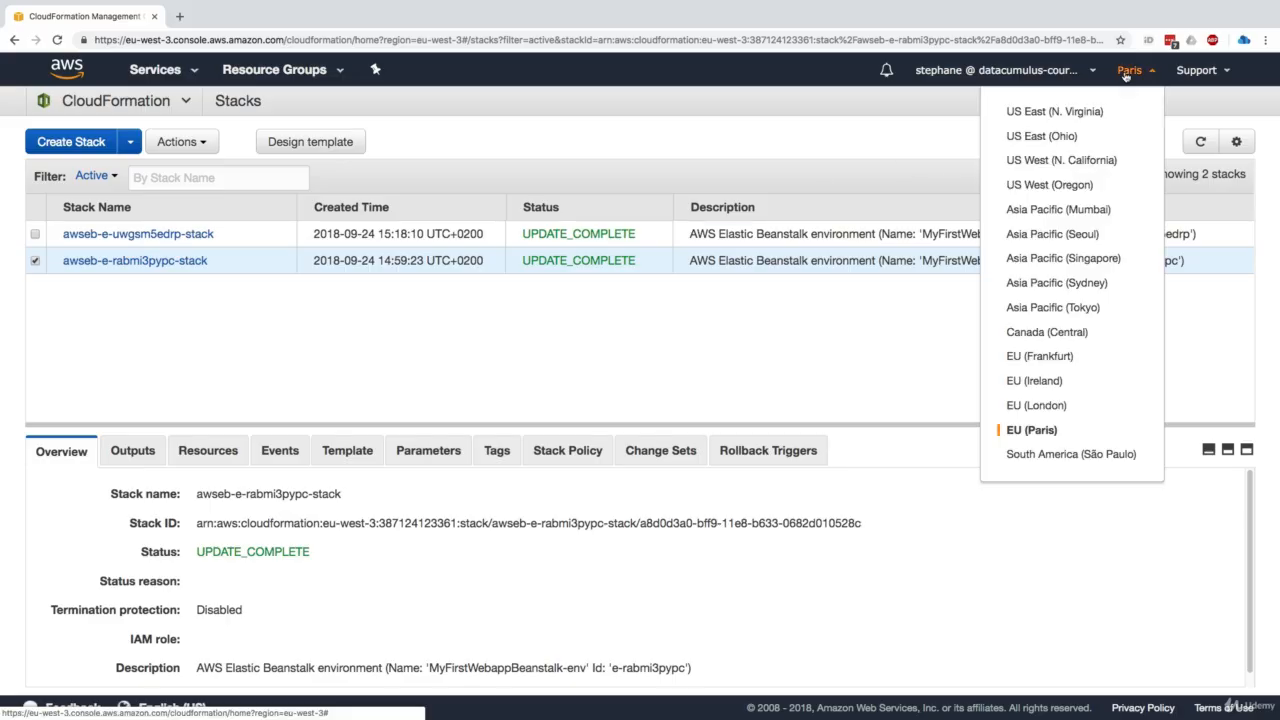
left_click(1085, 116)
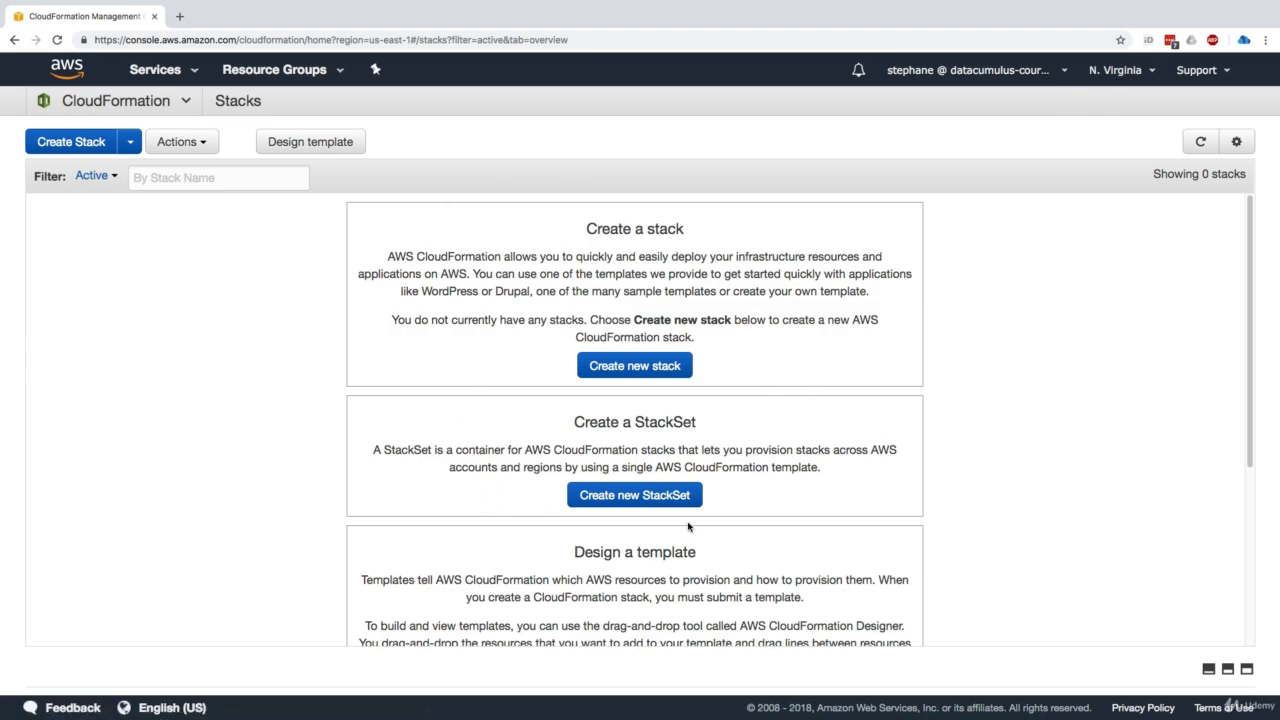
left_click(1102, 83)
left_click(864, 234)
left_click(99, 146)
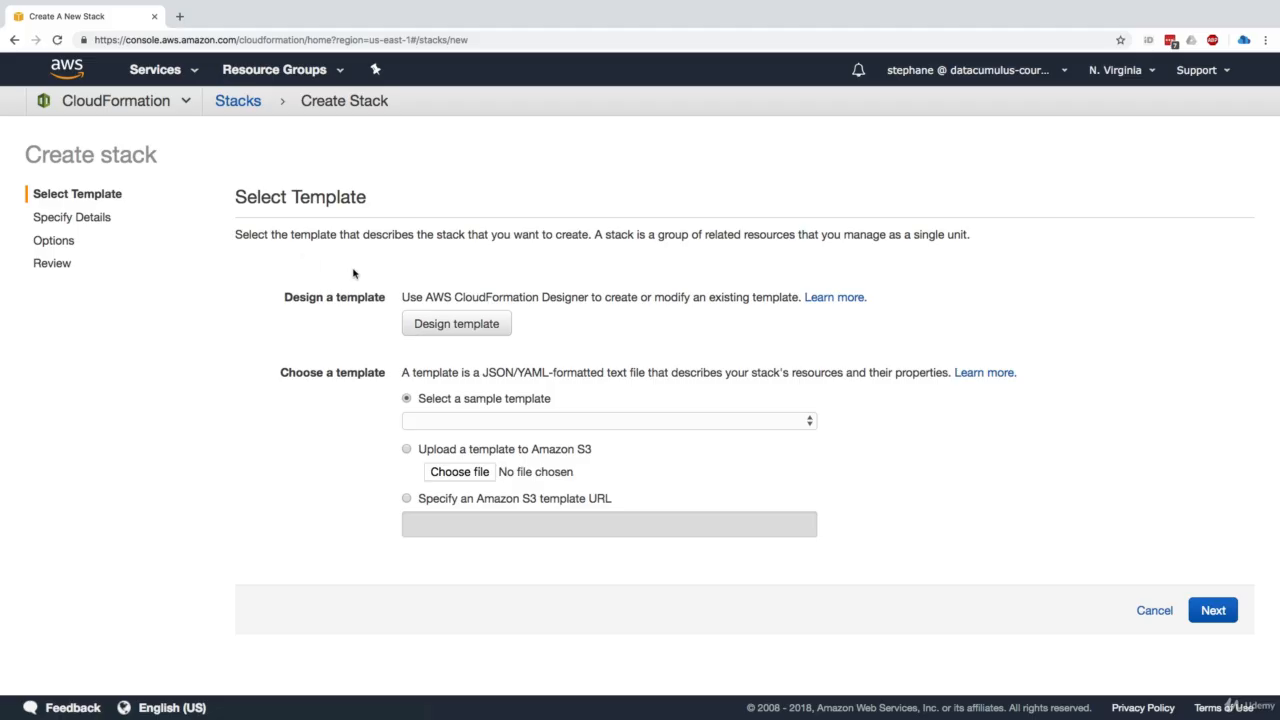
Look through the available sample templates, and choose uploading a template to Amazon S3 as the stack's template source.
left_click_drag(303, 195, 351, 197)
left_click(379, 206)
left_click(478, 420)
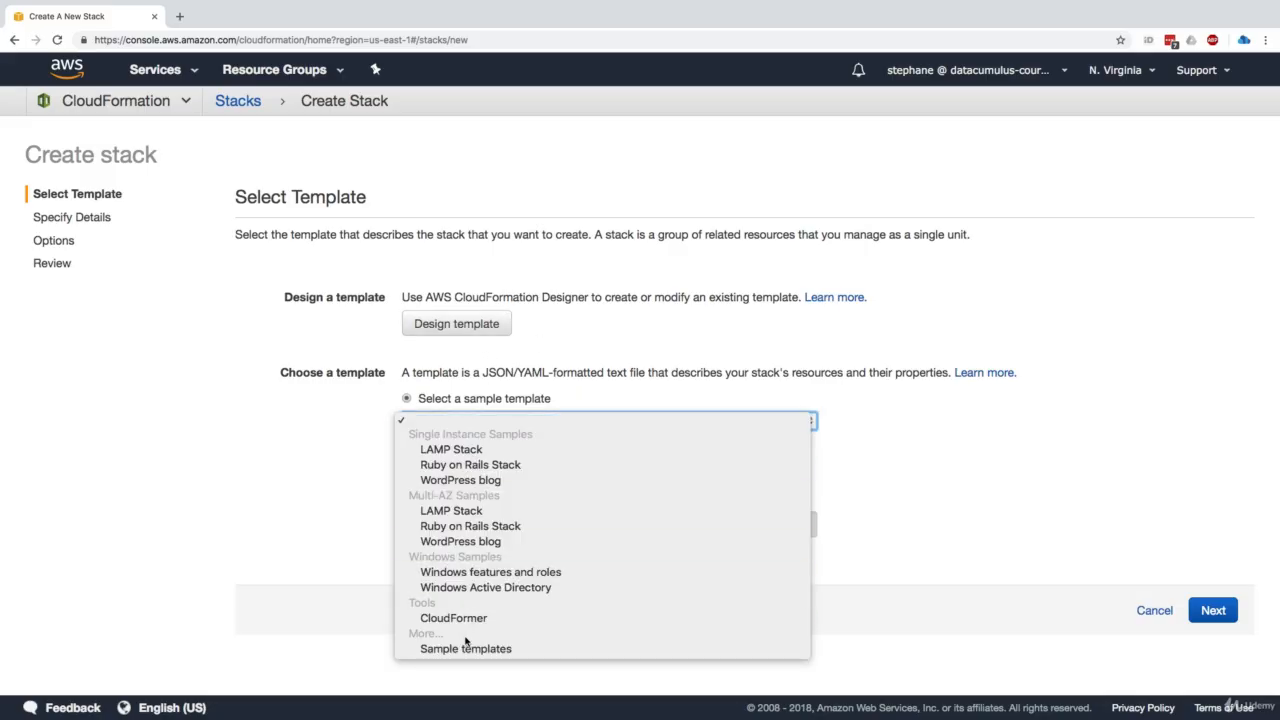
left_click(344, 479)
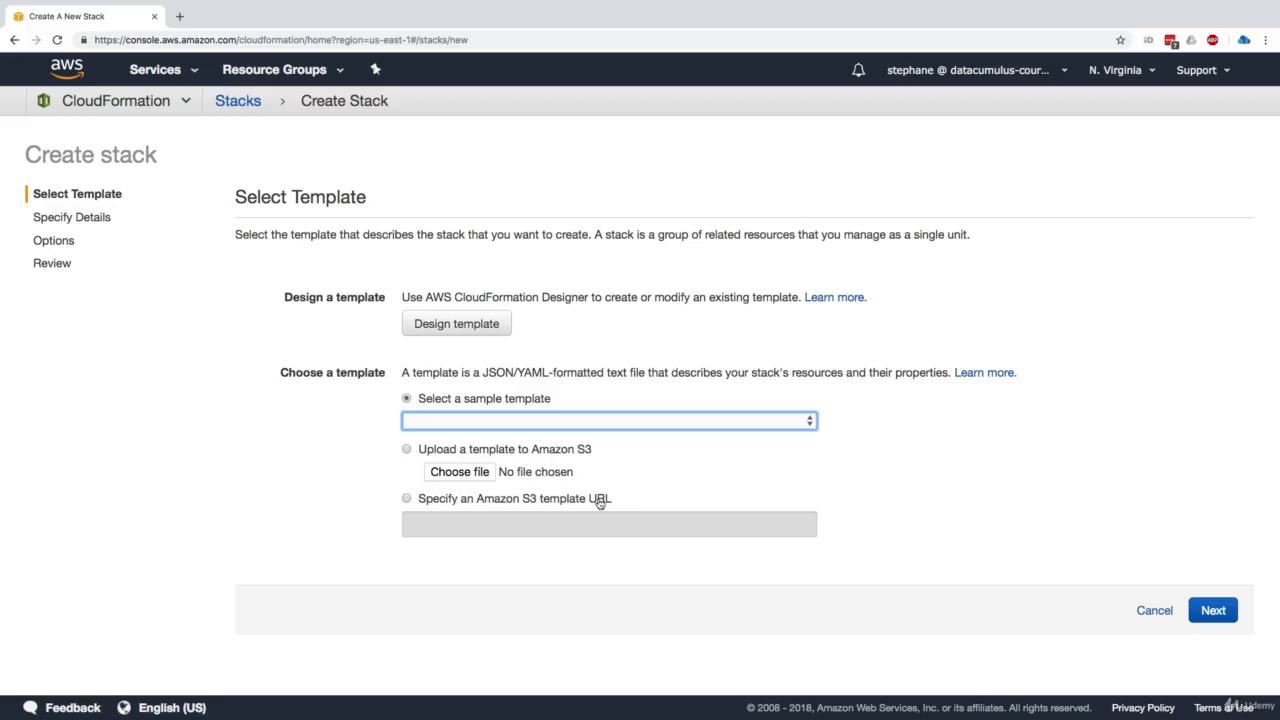
left_click(262, 480)
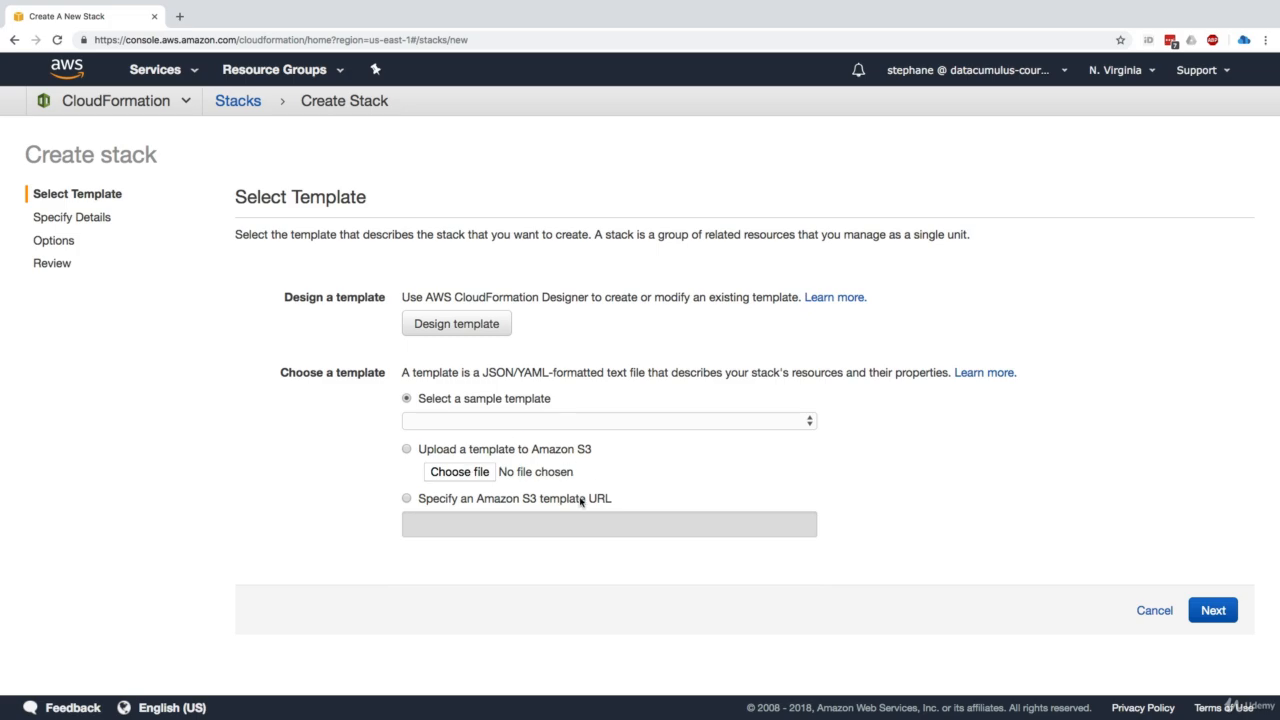
left_click(421, 452)
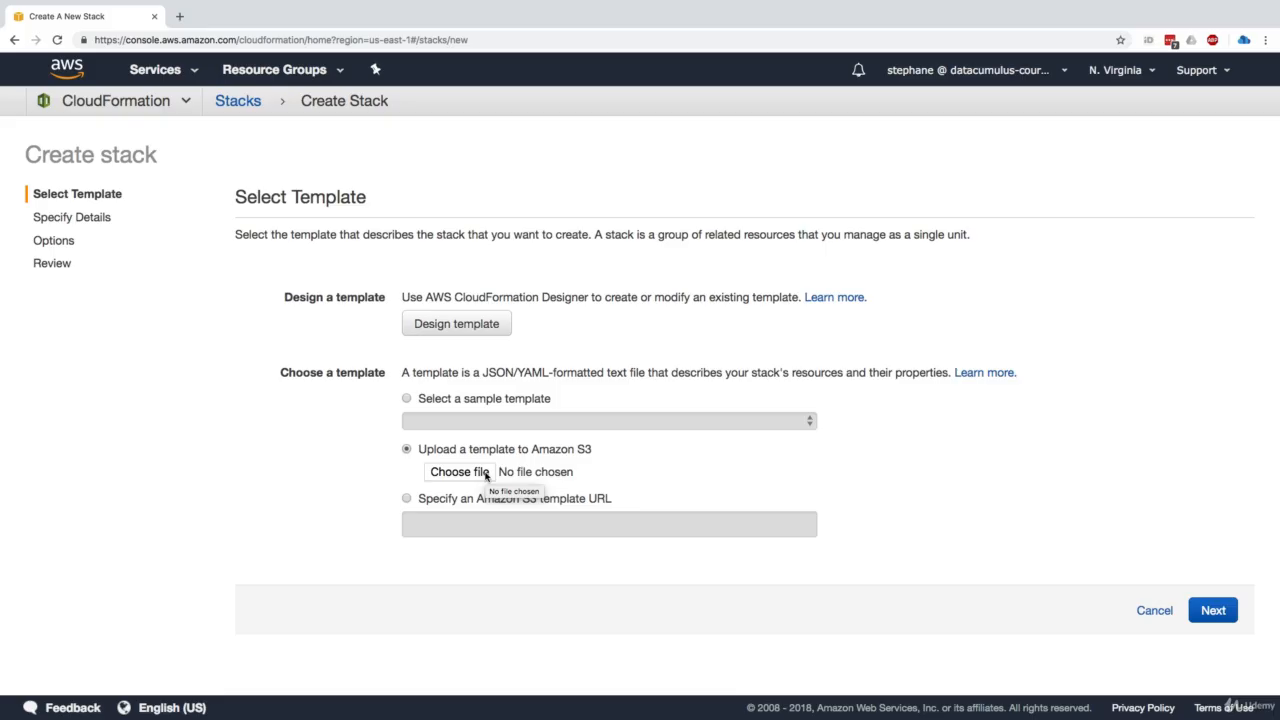
Switch to Visual Studio Code and open the 0-just-ec2.yaml template from the cloudformation folder.
key("ctrl+Right")
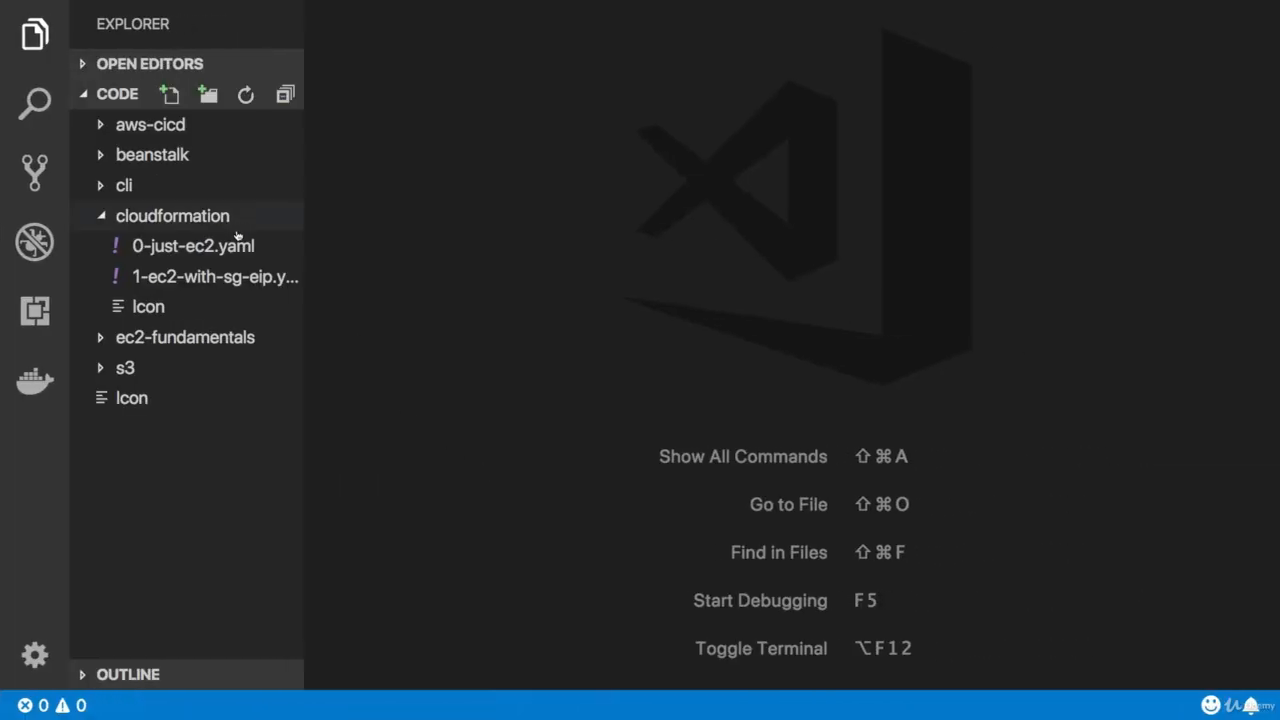
left_click(226, 246)
double_click(226, 246)
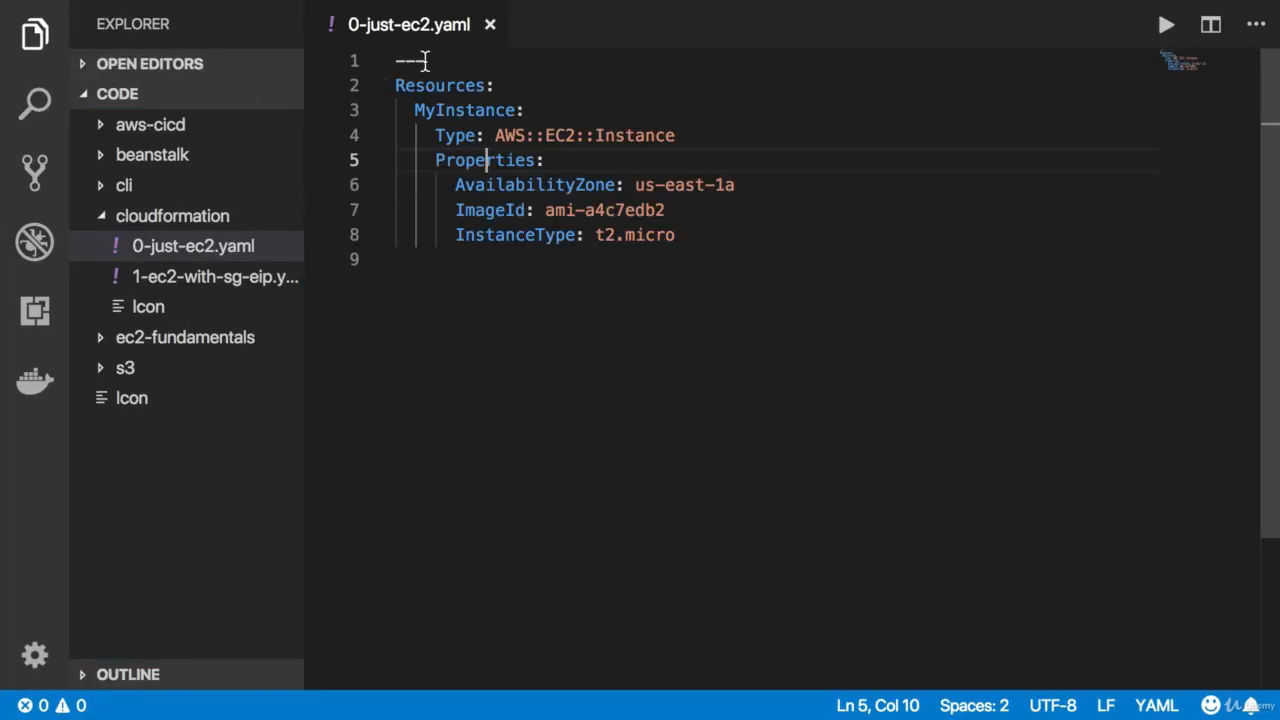
Examine the MyInstance resource's type, availability zone, image ID and instance type in the YAML template.
left_click(740, 256)
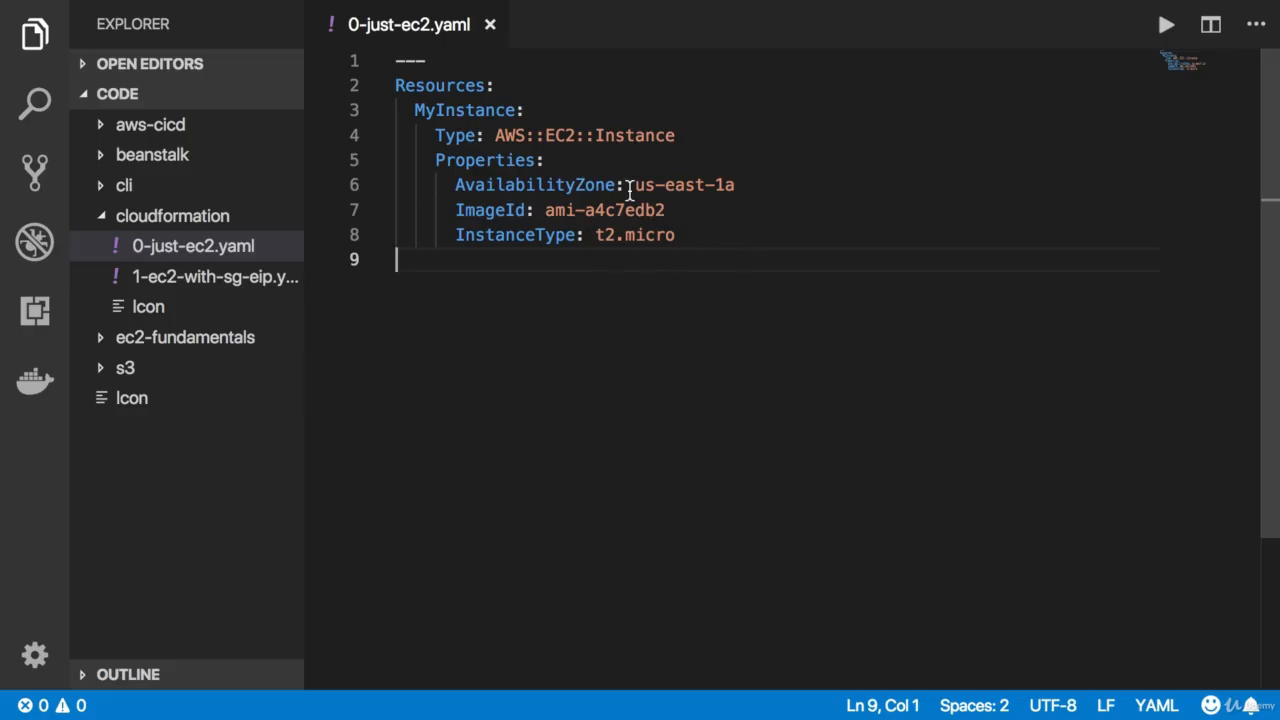
left_click_drag(498, 86, 396, 86)
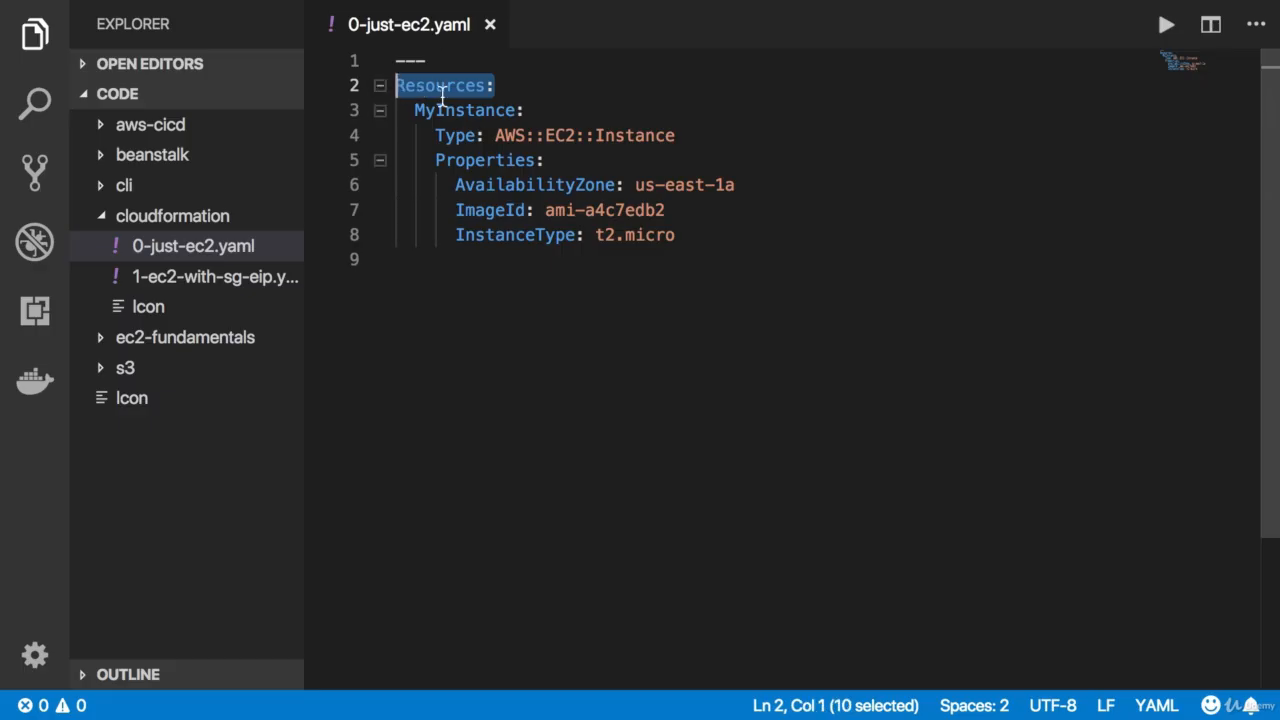
left_click_drag(494, 135, 688, 137)
left_click(688, 137)
left_click_drag(436, 160, 684, 238)
left_click(684, 238)
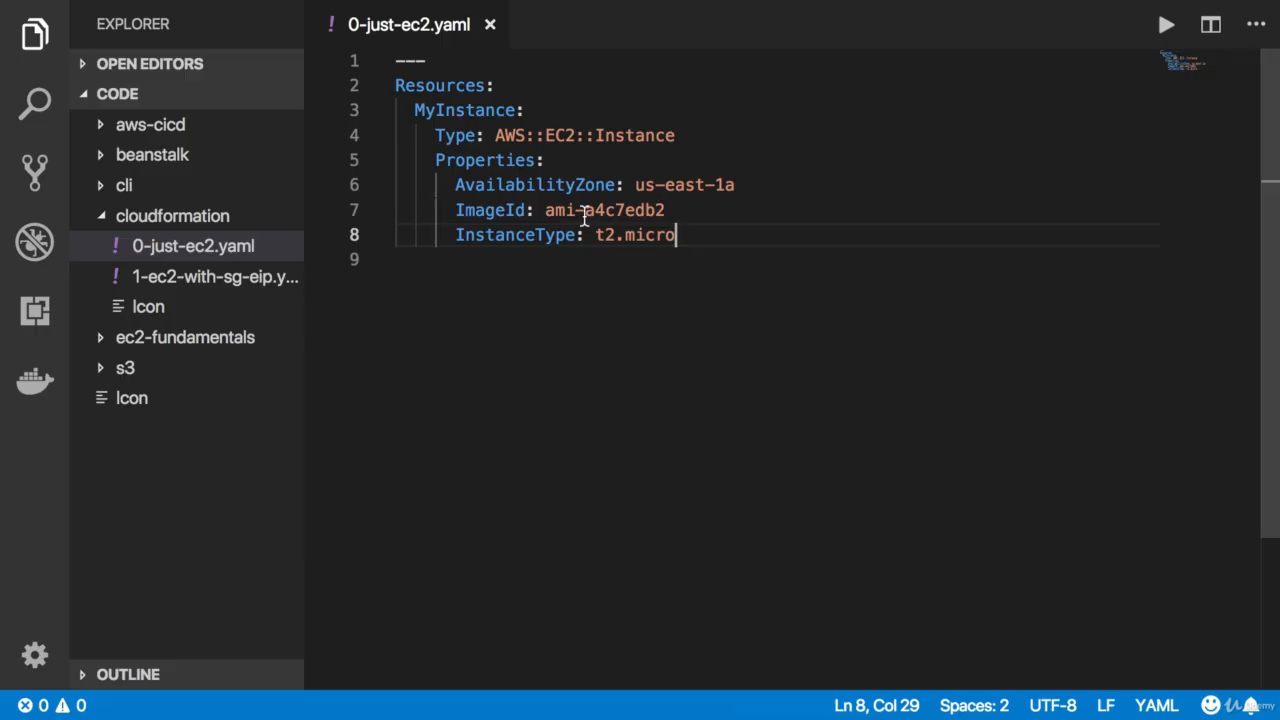
left_click_drag(547, 212, 665, 212)
left_click_drag(457, 236, 646, 260)
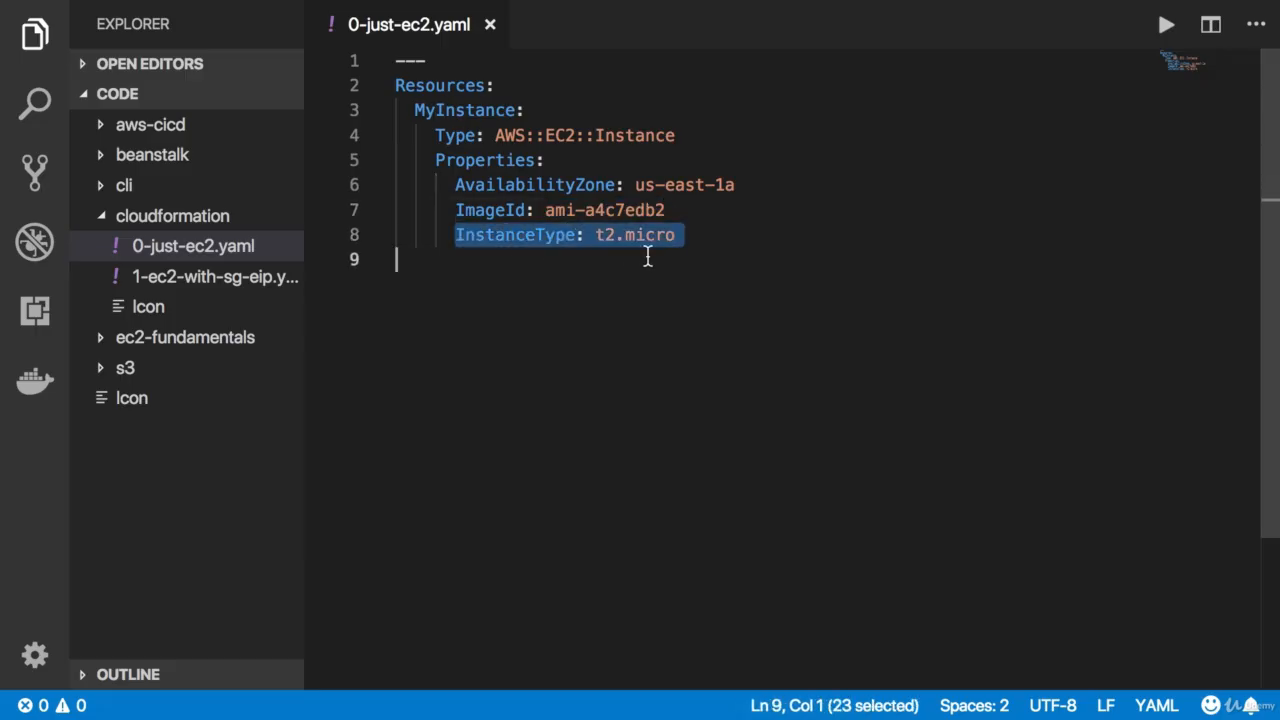
left_click(684, 245)
left_click_drag(456, 185, 730, 192)
left_click(734, 186)
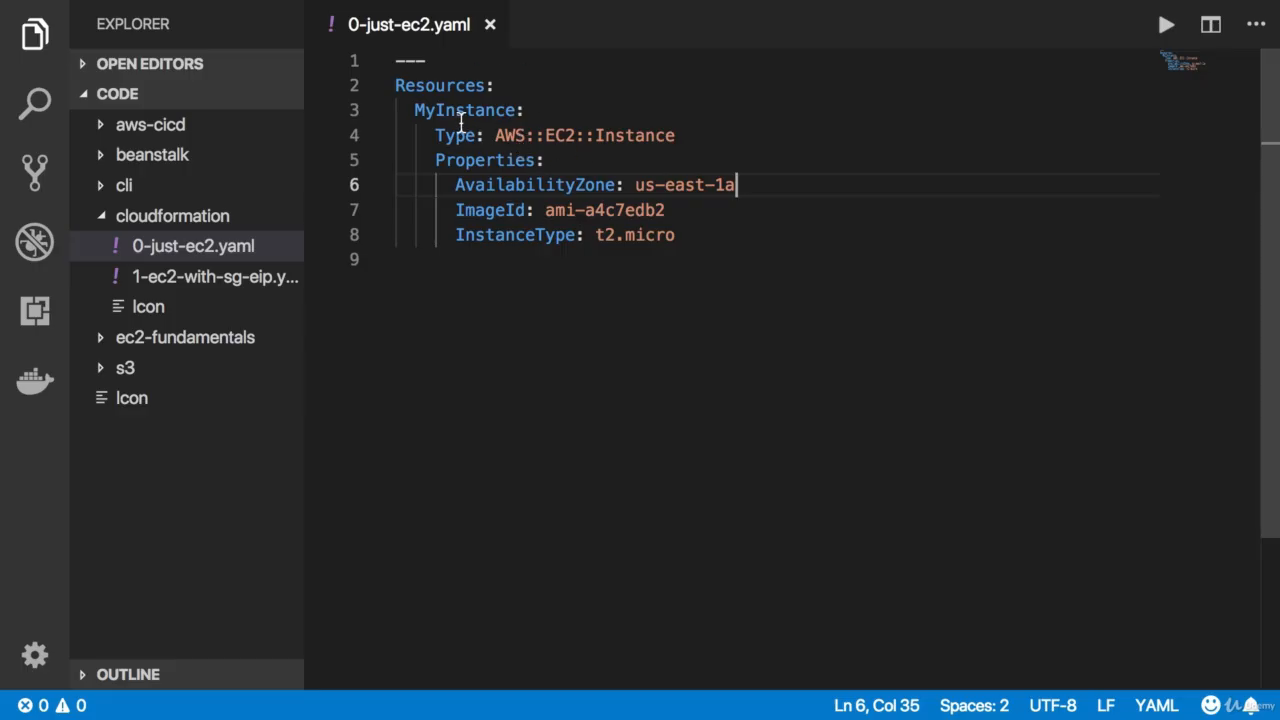
left_click_drag(487, 135, 703, 134)
left_click(703, 134)
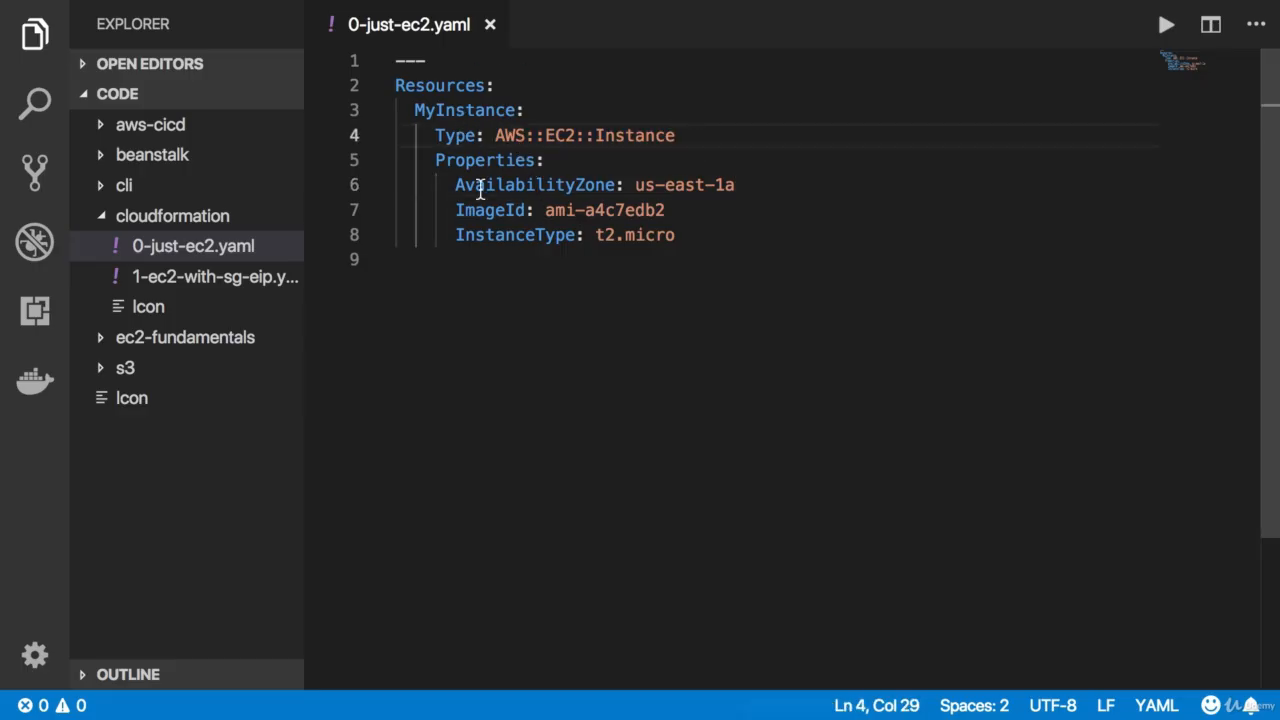
left_click_drag(457, 184, 700, 229)
left_click(703, 230)
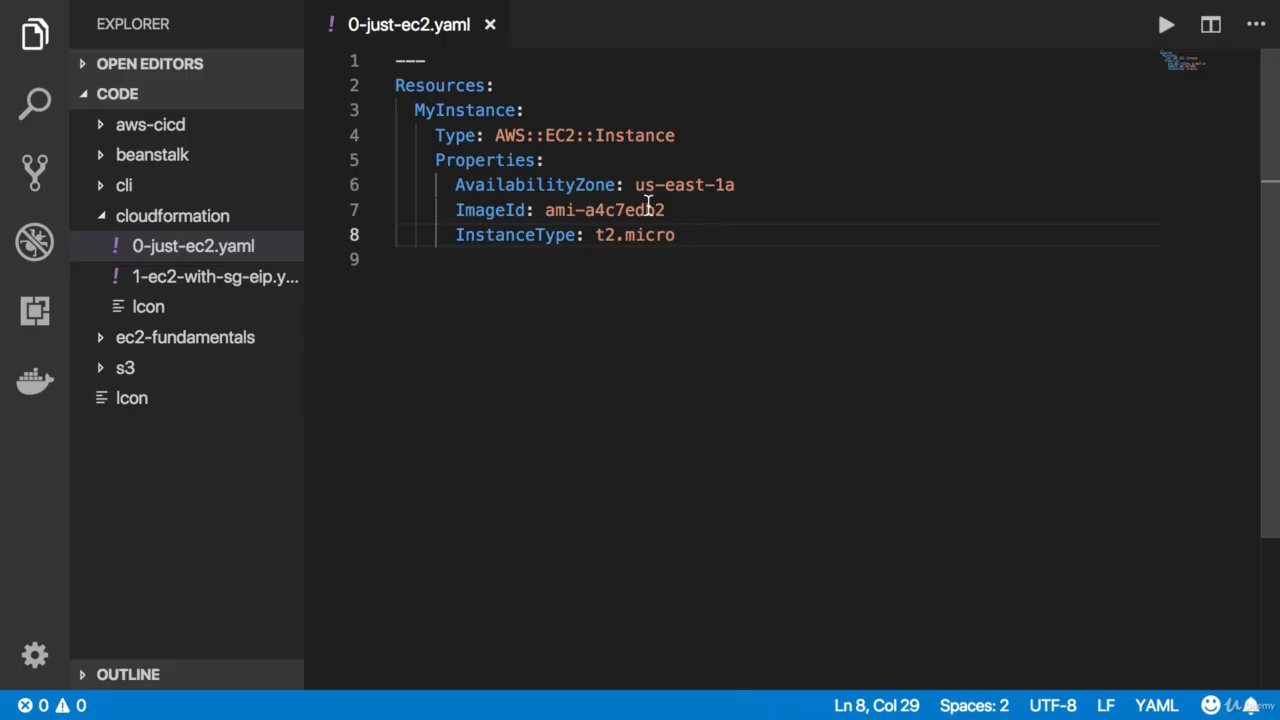
left_click_drag(636, 184, 726, 192)
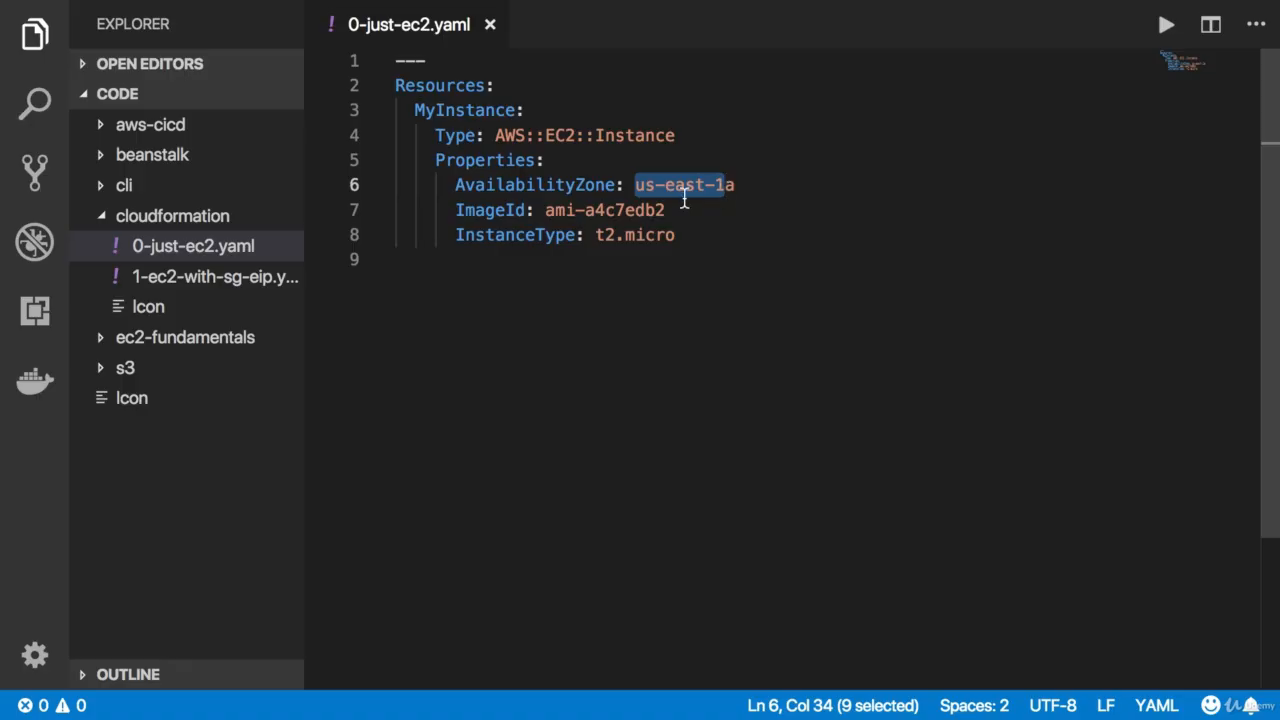
left_click(647, 185)
left_click_drag(636, 185, 737, 186)
left_click(737, 185)
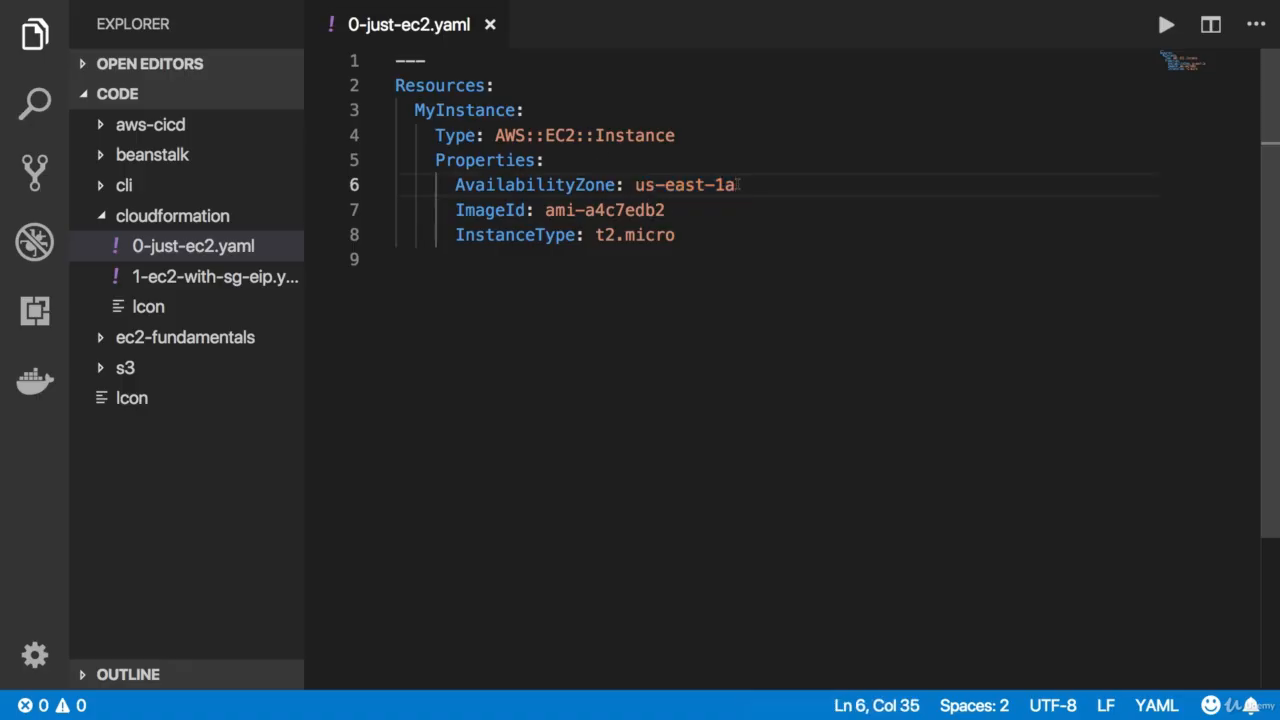
Switch back to the CloudFormation console, upload 0-just-ec2.yaml as the template and continue to the stack details.
key("ctrl+Right")
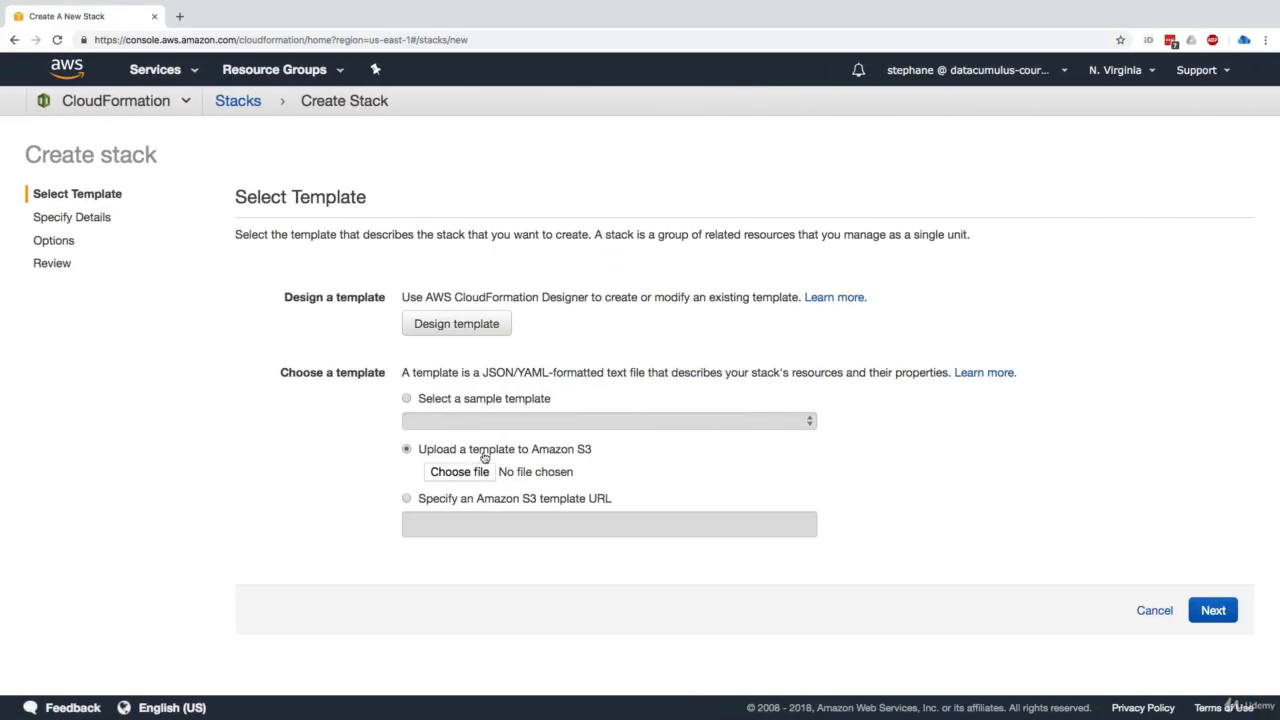
left_click(460, 472)
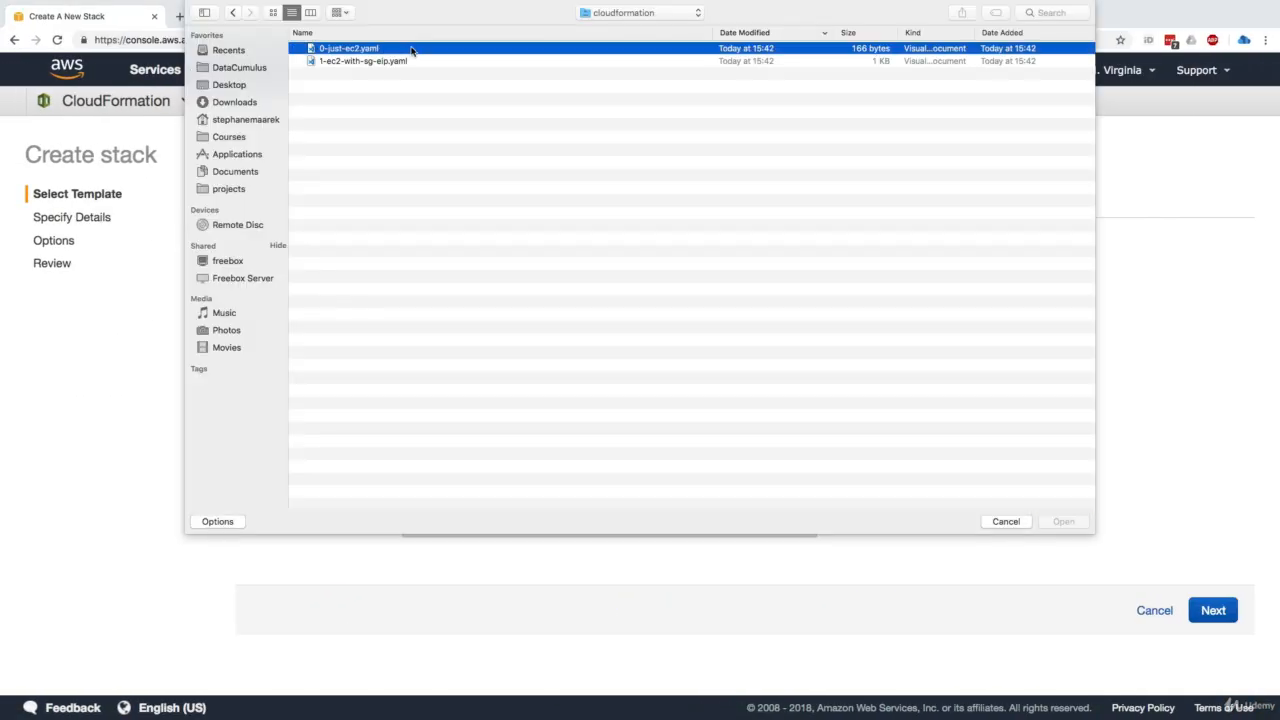
double_click(409, 49)
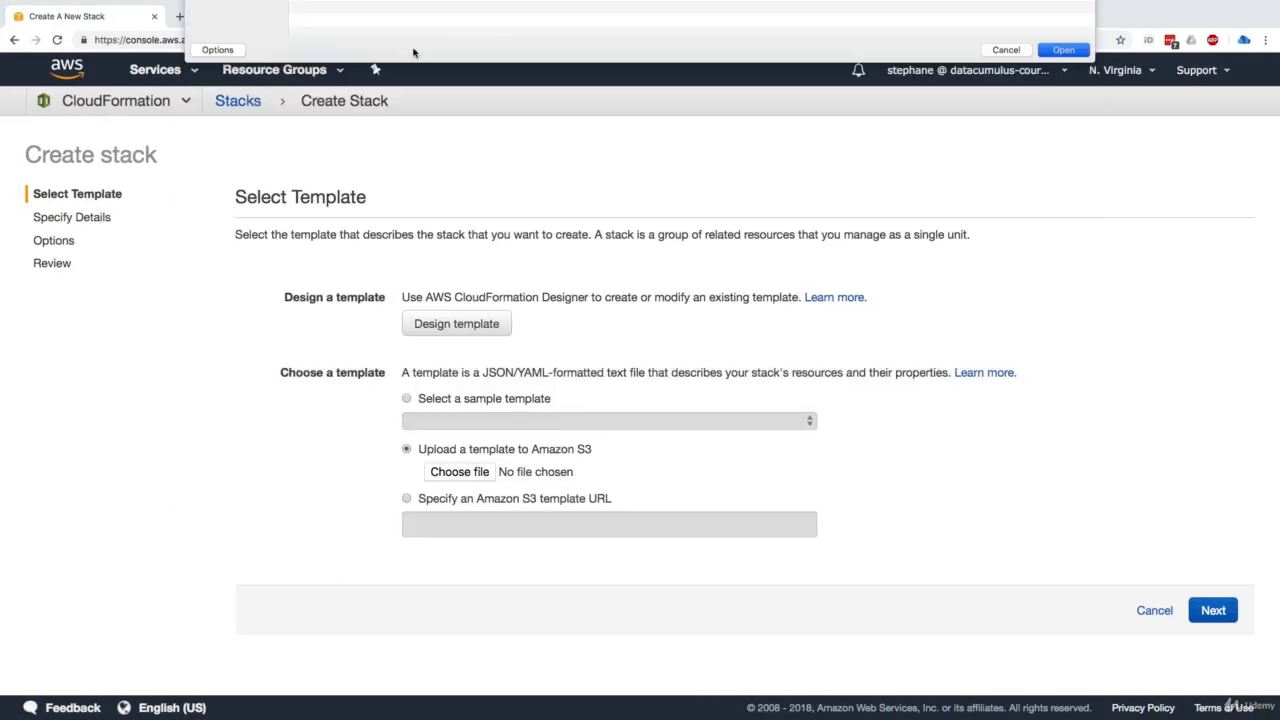
left_click(1206, 616)
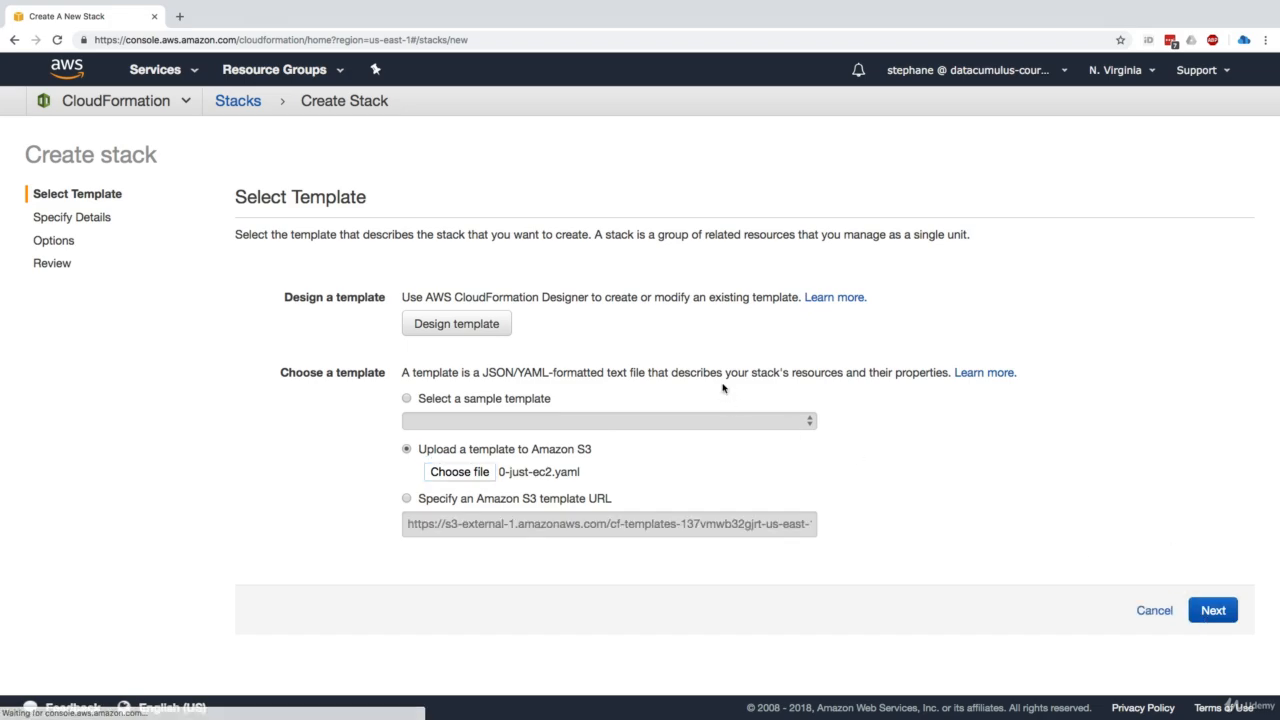
Name the stack MyFirstCloudFormationTemplate and continue to the stack options.
left_click(495, 304)
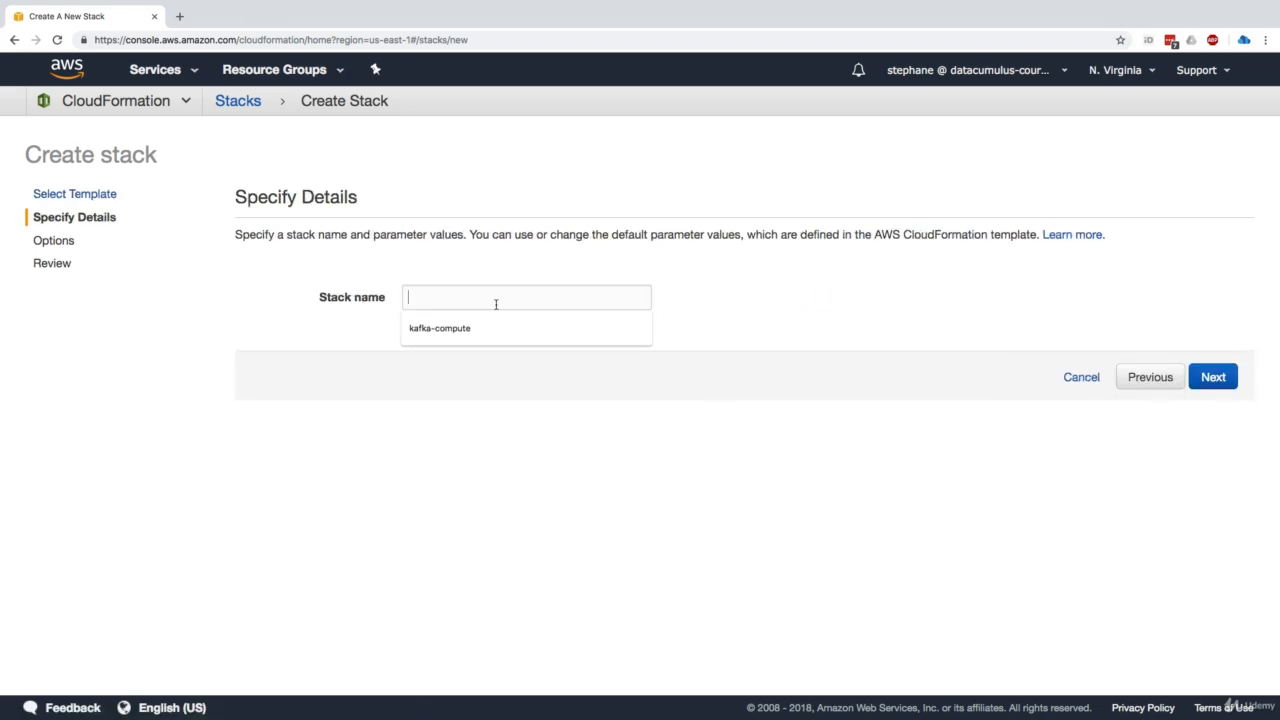
left_click(515, 234)
left_click(495, 289)
type("M")
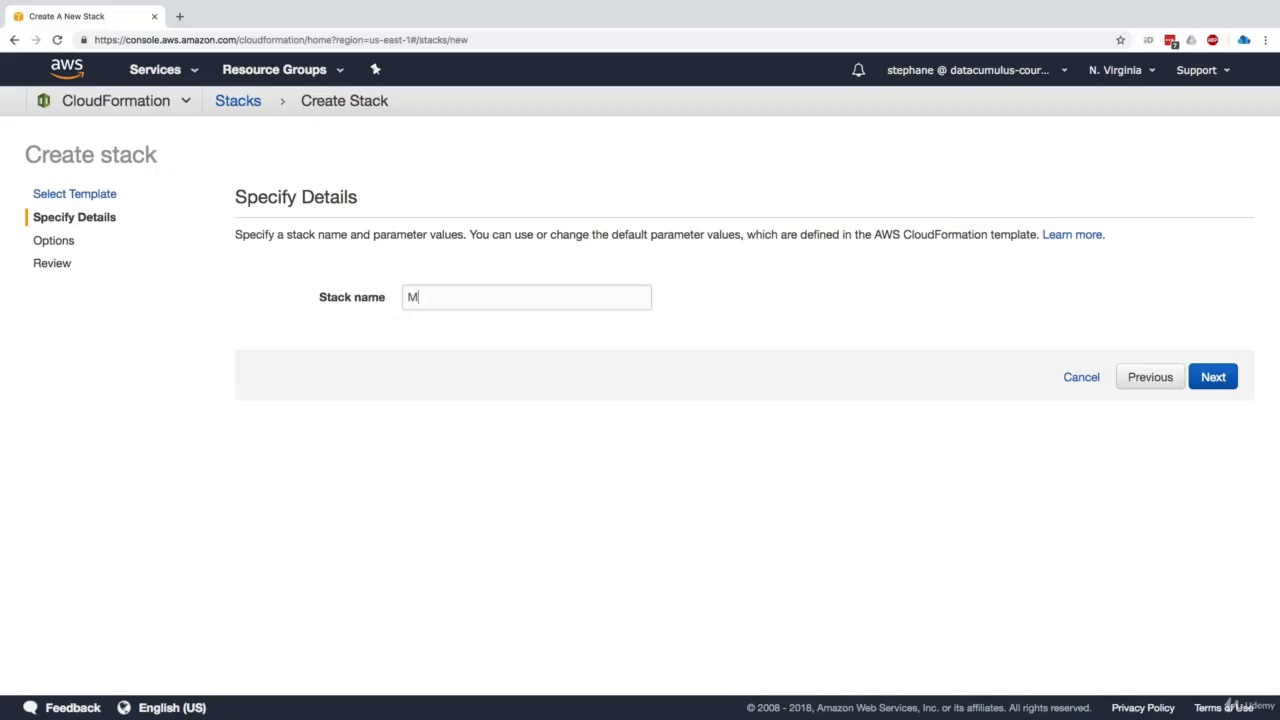
type("yFirstCloudFo")
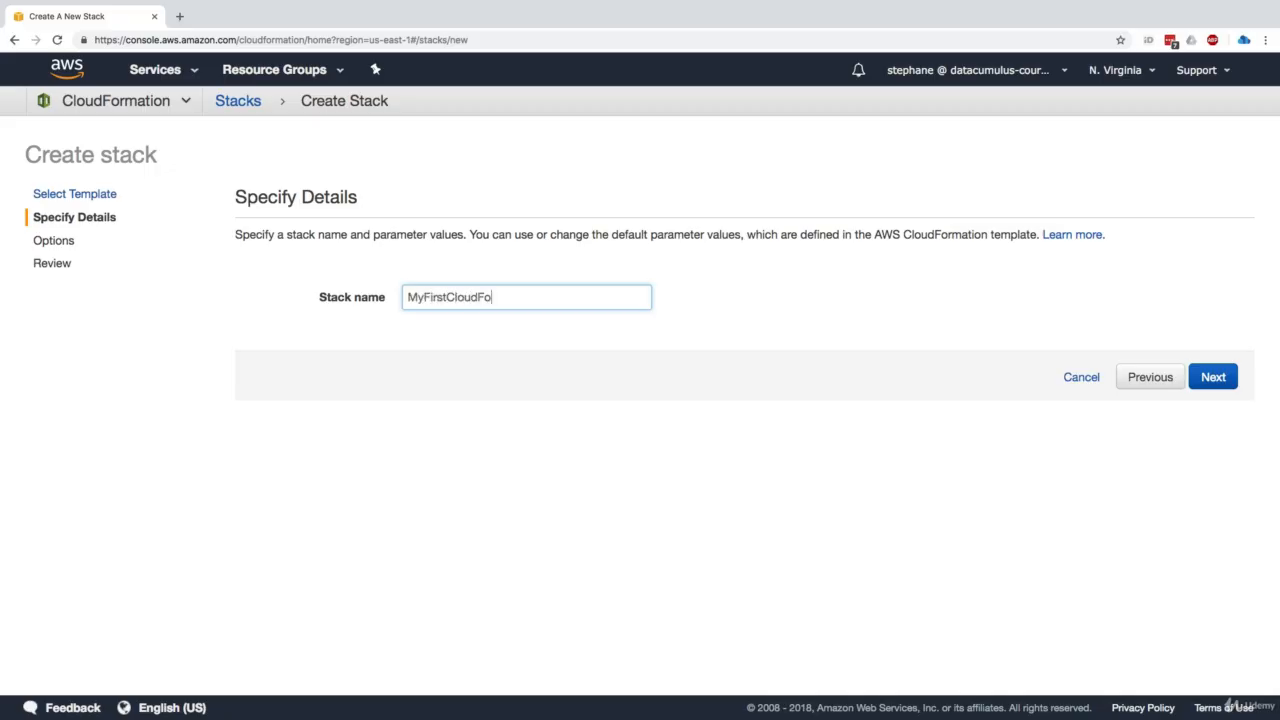
type("rmationTemplate")
left_click(1212, 377)
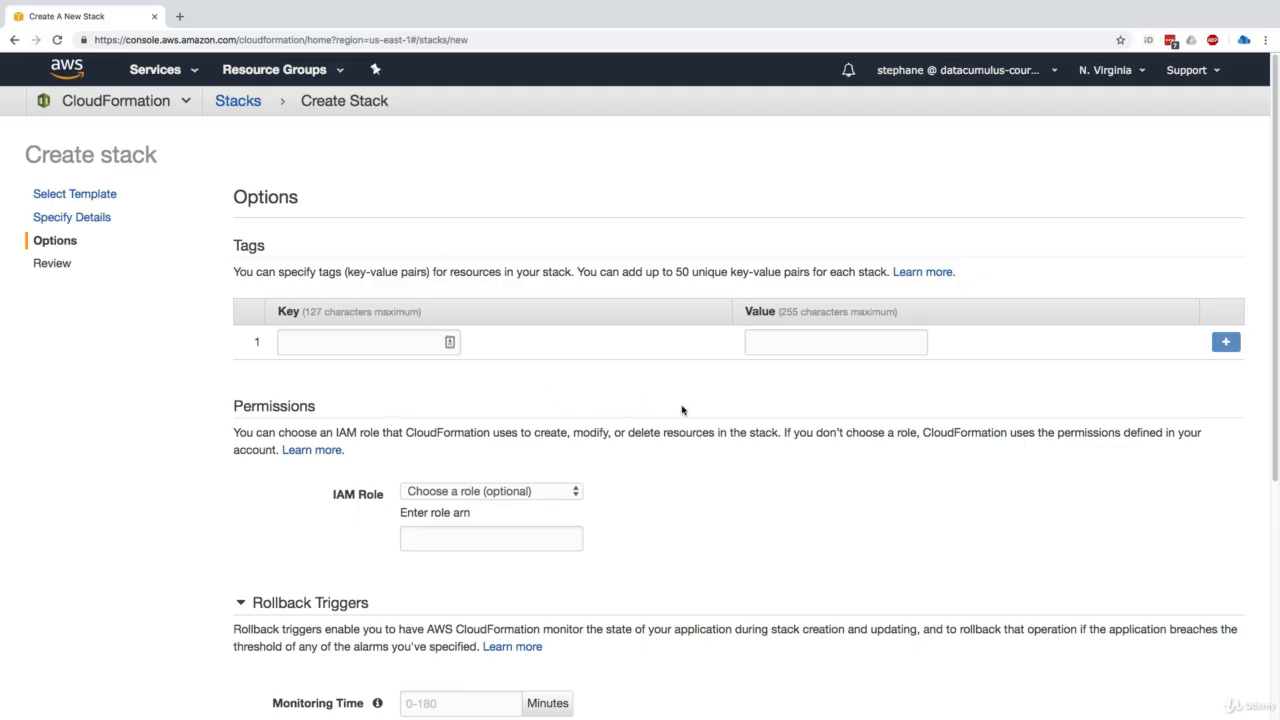
Examine the stack's tags, IAM role permissions, rollback triggers and expanded advanced options, including notifications, termination protection and timeout.
scroll(469, 351, "down", 2)
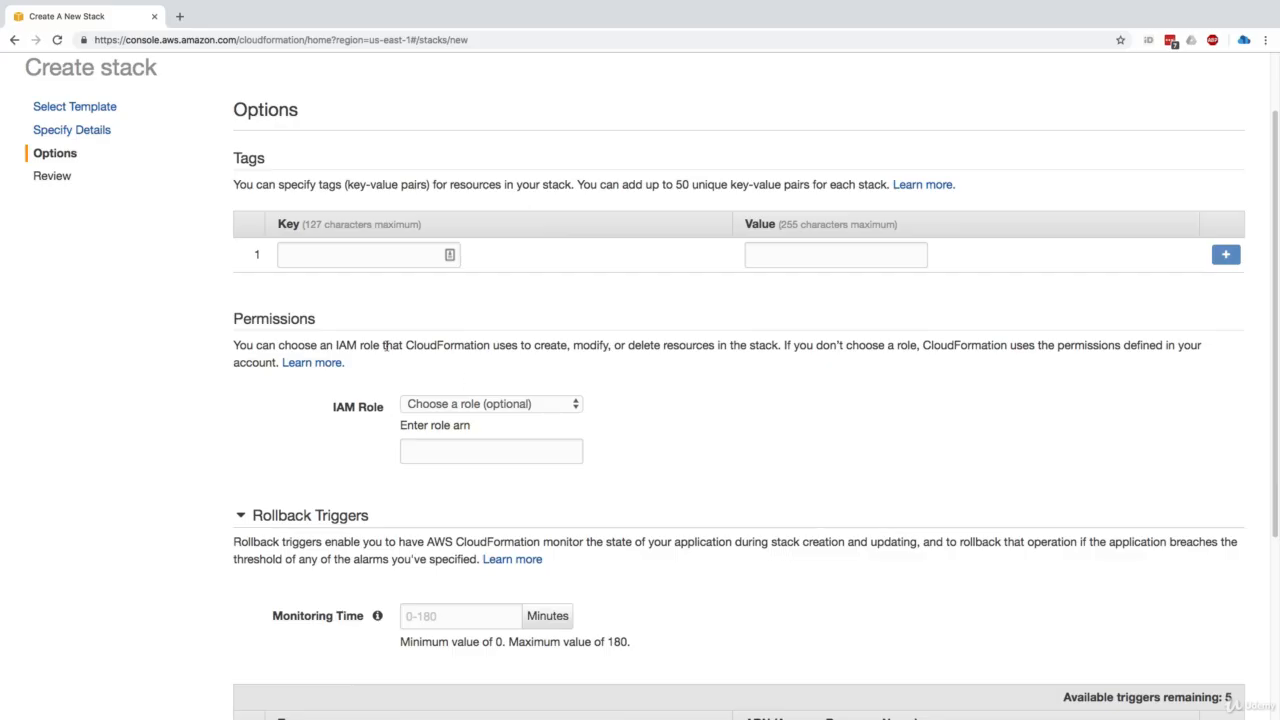
left_click_drag(335, 345, 394, 345)
left_click(429, 340)
left_click_drag(910, 345, 1158, 360)
left_click(1158, 356)
scroll(801, 403, "down", 3)
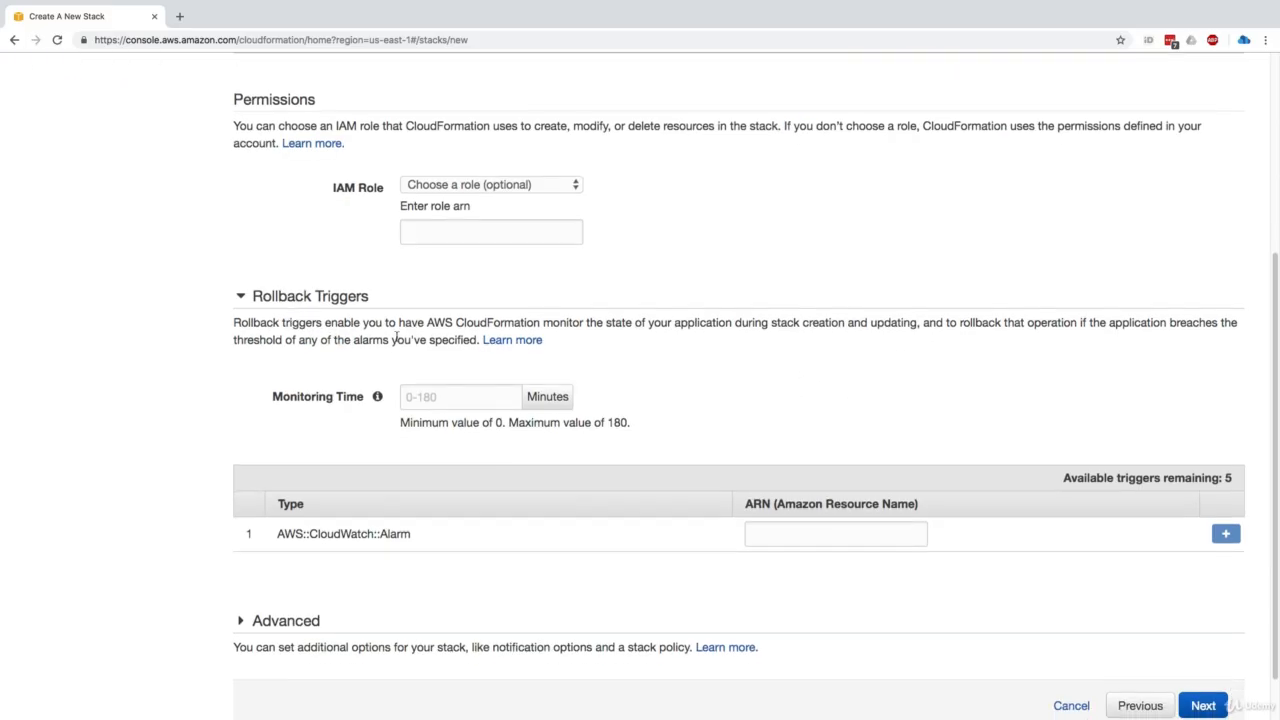
scroll(390, 360, "down", 1)
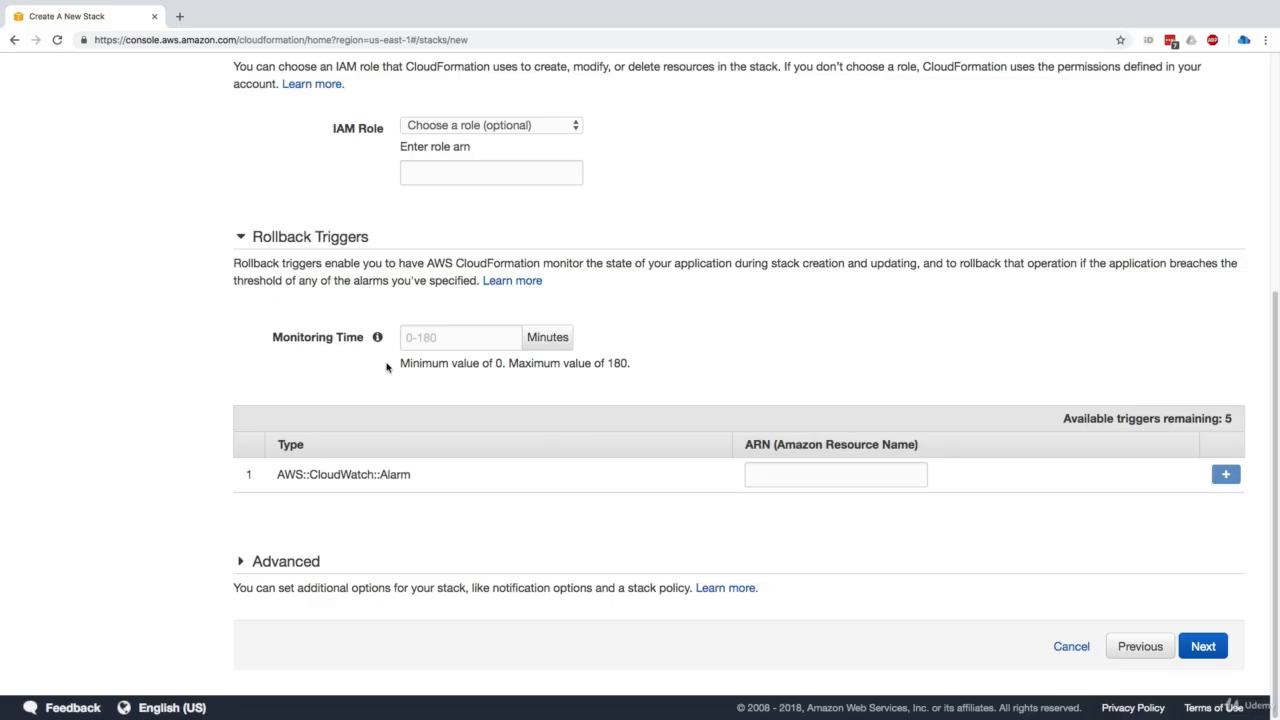
left_click(329, 566)
scroll(334, 560, "down", 2)
scroll(343, 549, "down", 3)
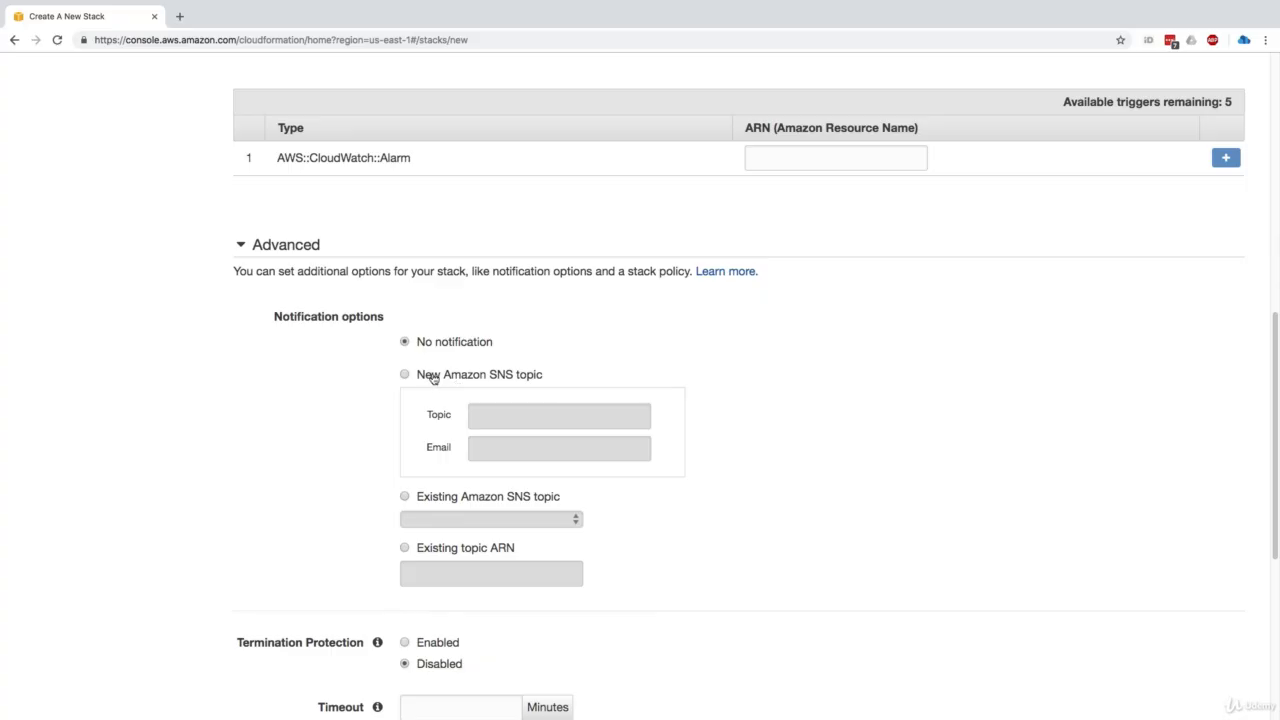
scroll(527, 379, "down", 8)
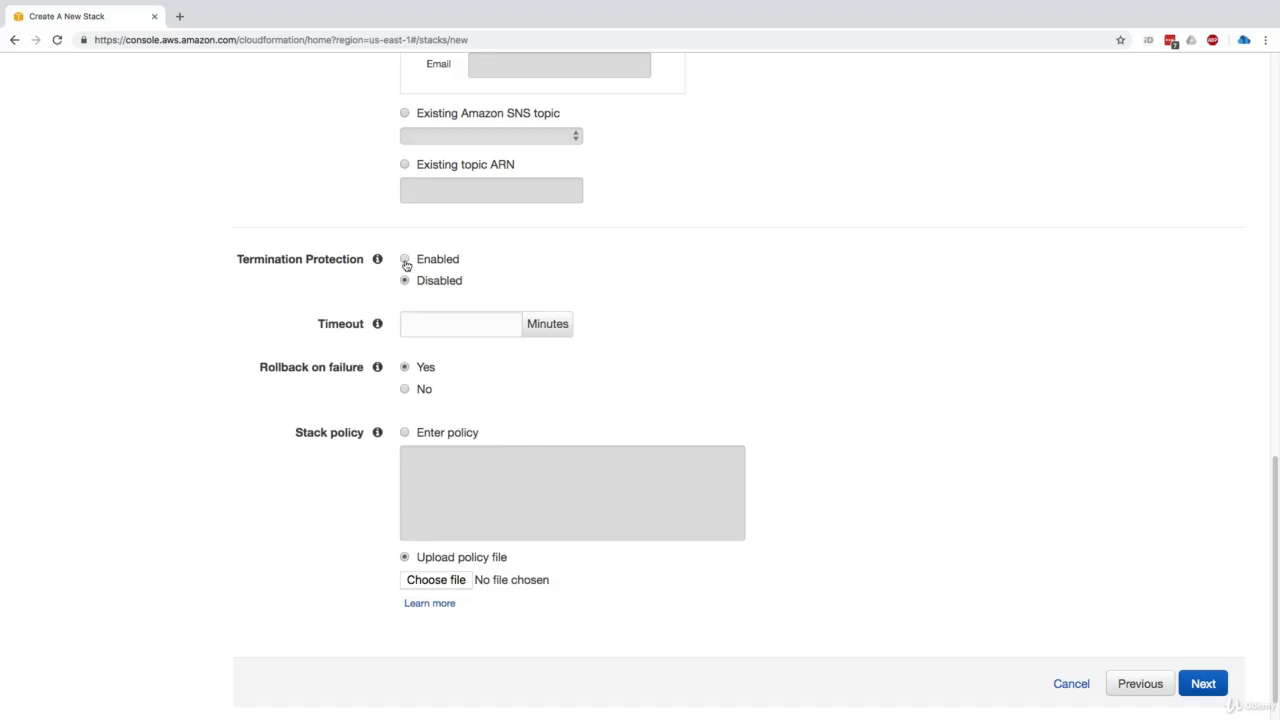
left_click(439, 317)
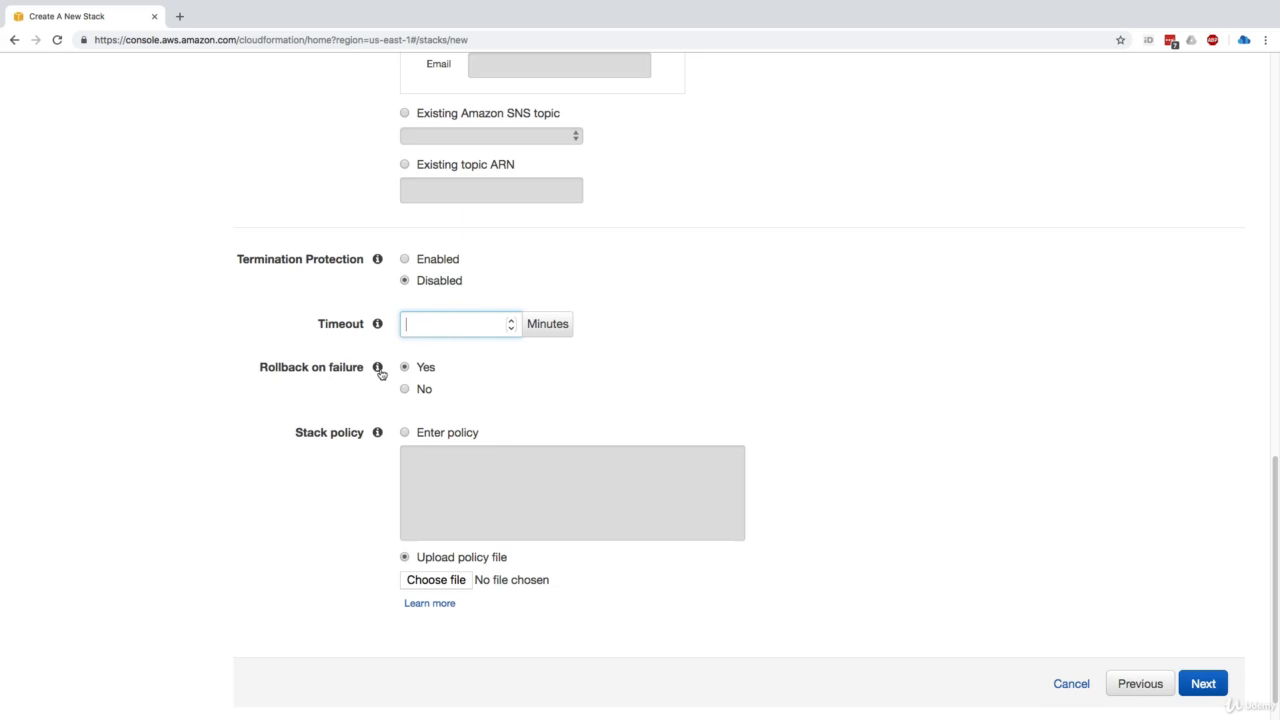
left_click(378, 400)
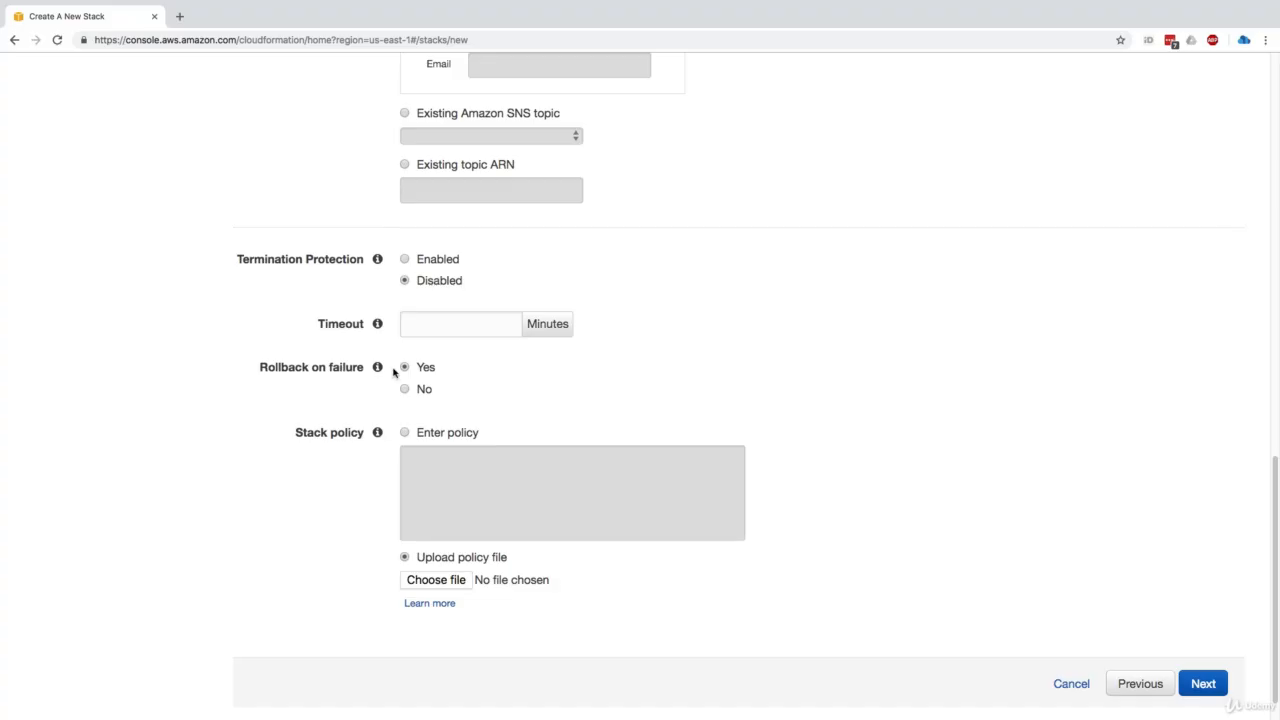
Keep rollback on failure set to Yes and continue to the stack's review page.
left_click(405, 390)
left_click(405, 368)
left_click(1203, 684)
scroll(890, 449, "up", 3)
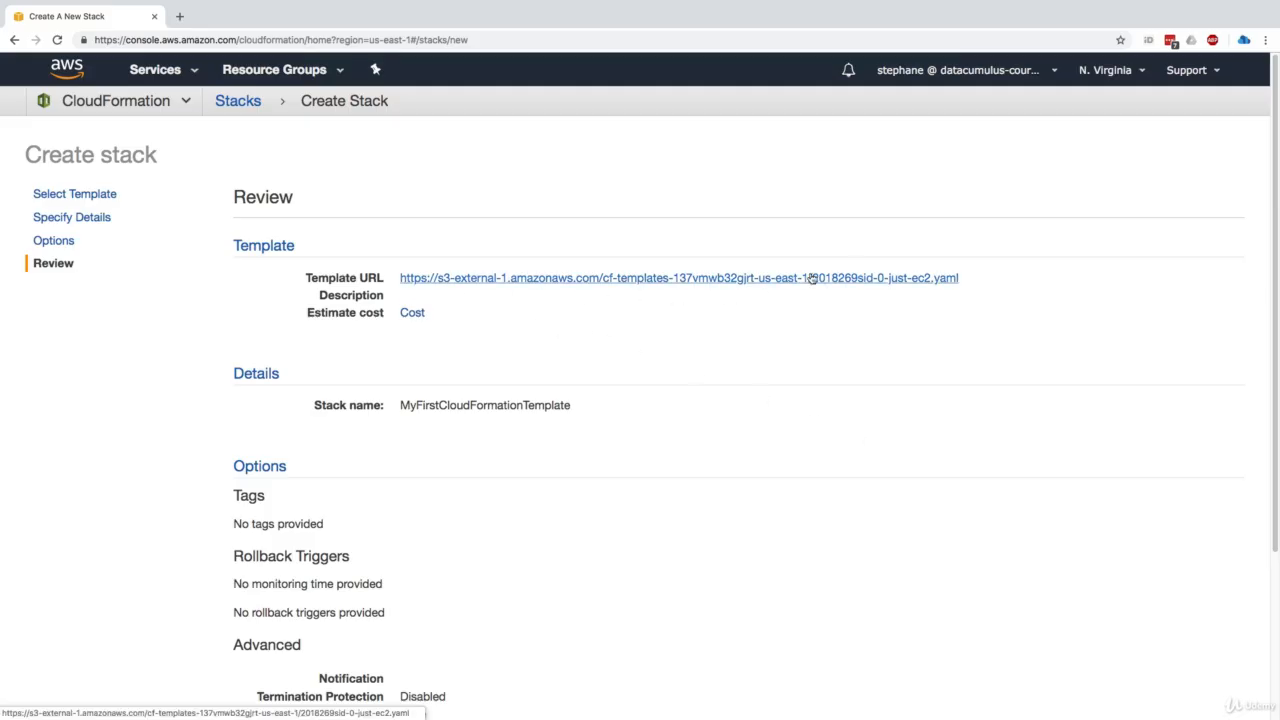
Open the template's cost estimate and examine the monthly cost of the MyInstance EC2 instance in the calculator.
left_click(409, 315)
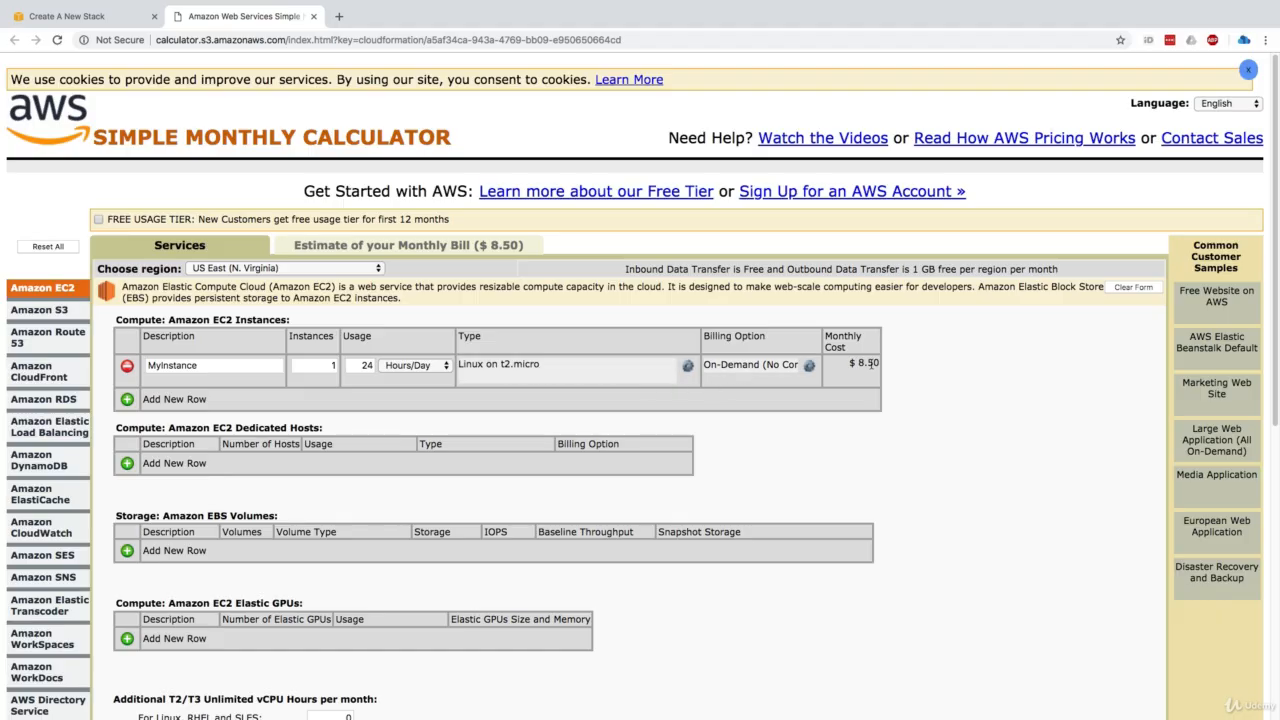
left_click_drag(861, 363, 886, 366)
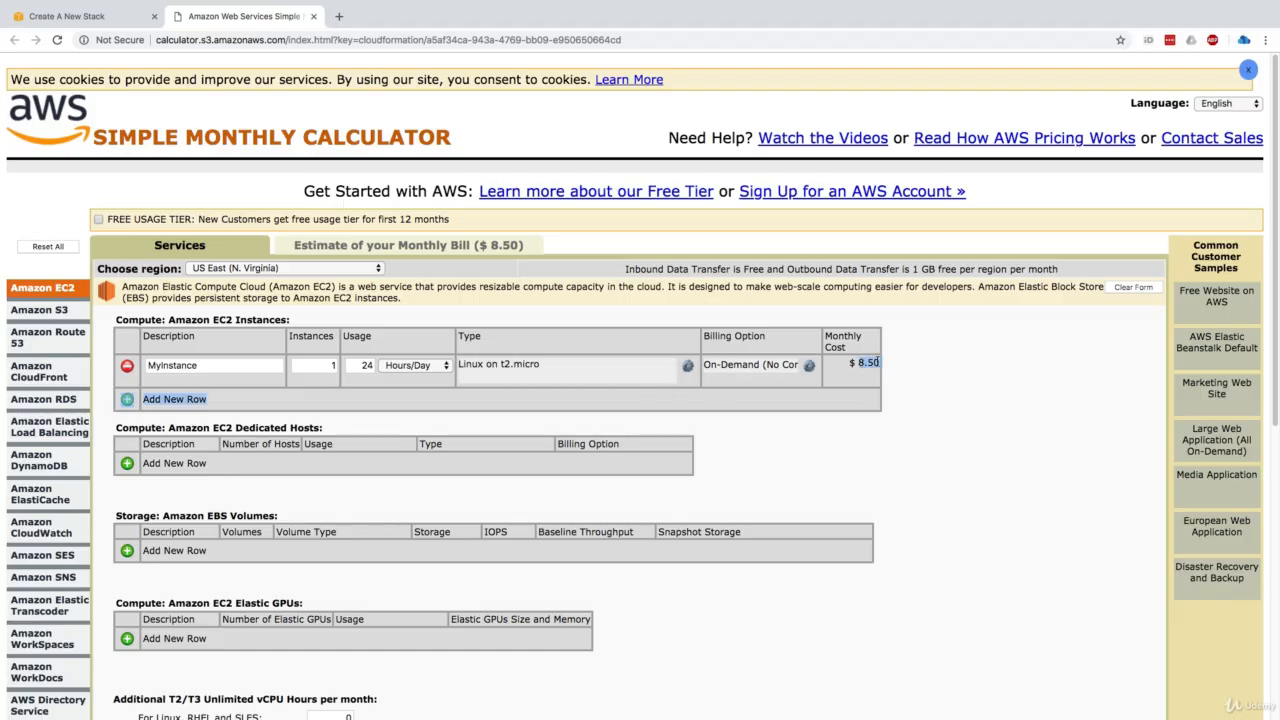
left_click(876, 362)
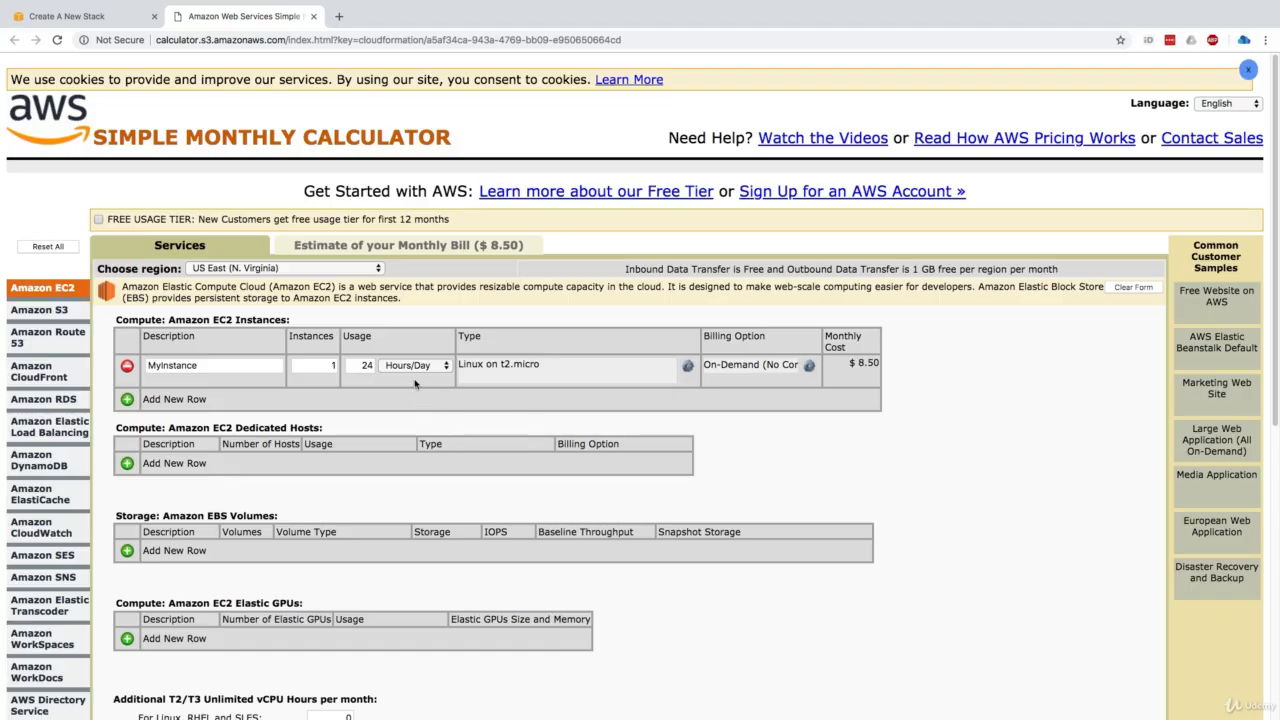
scroll(322, 468, "down", 3)
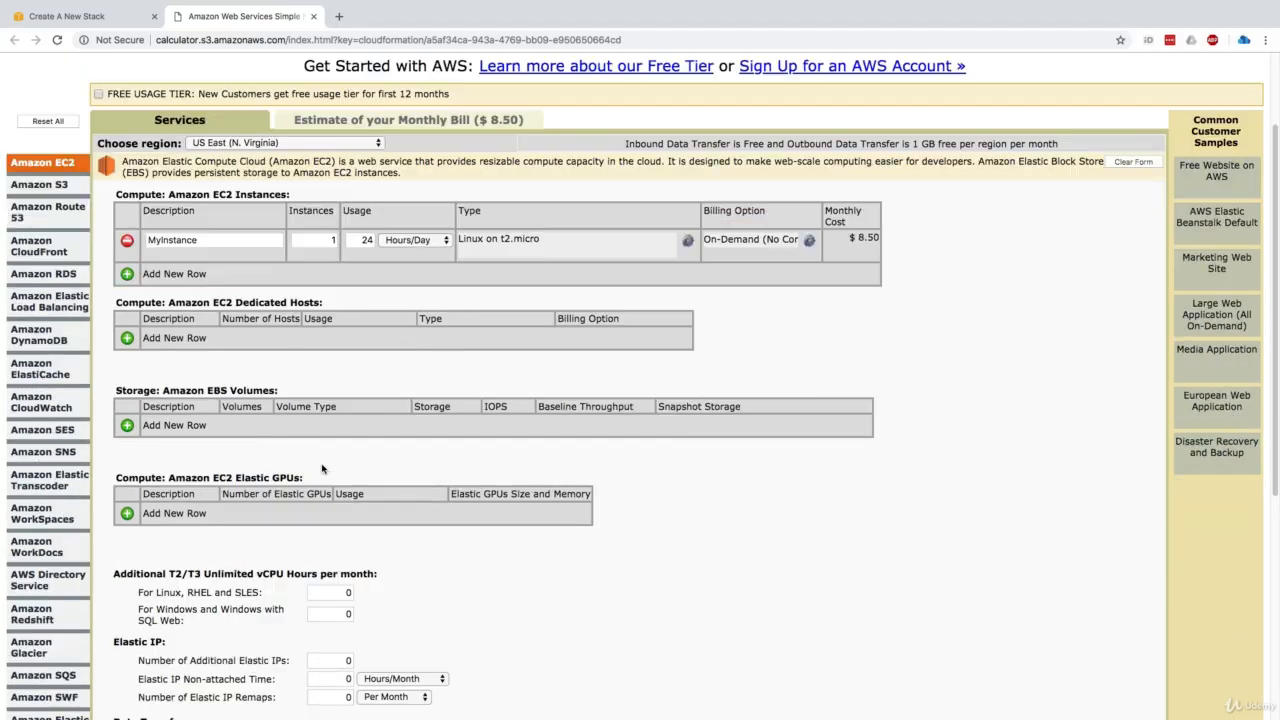
scroll(360, 480, "up", 3)
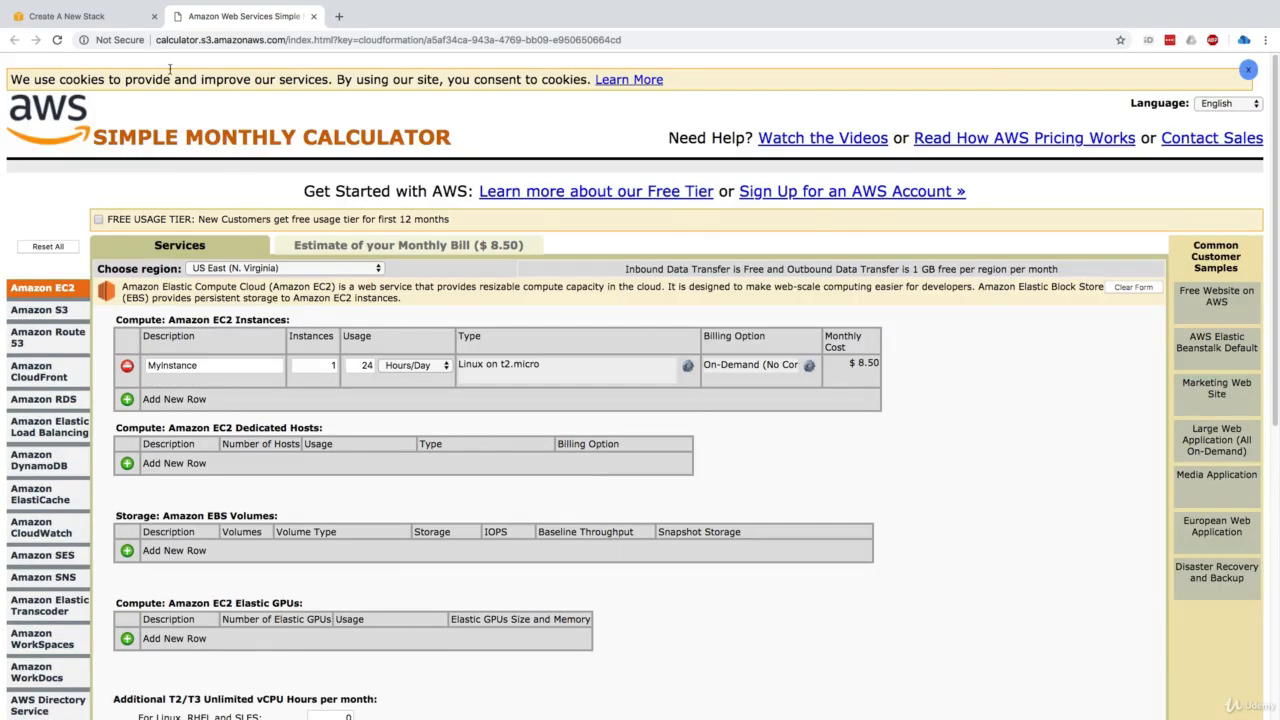
Return to the CloudFormation review page and create the MyFirstCloudFormationTemplate stack.
left_click(121, 22)
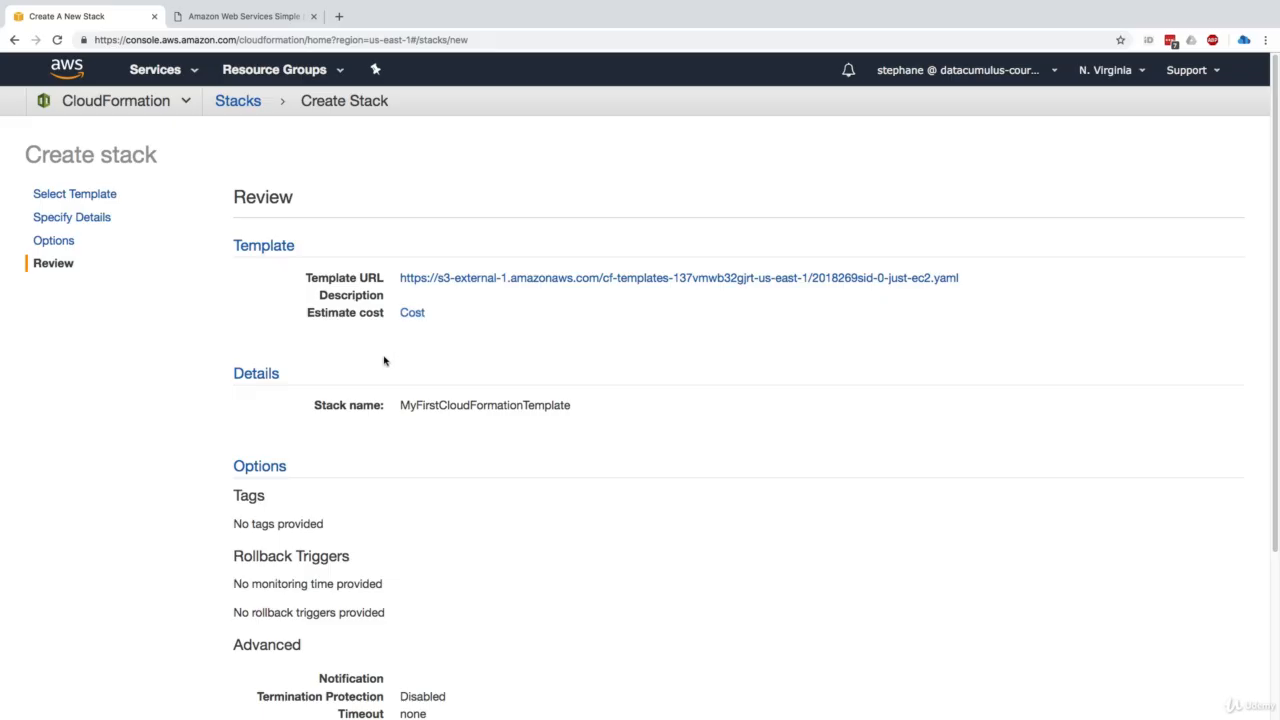
scroll(384, 358, "down", 3)
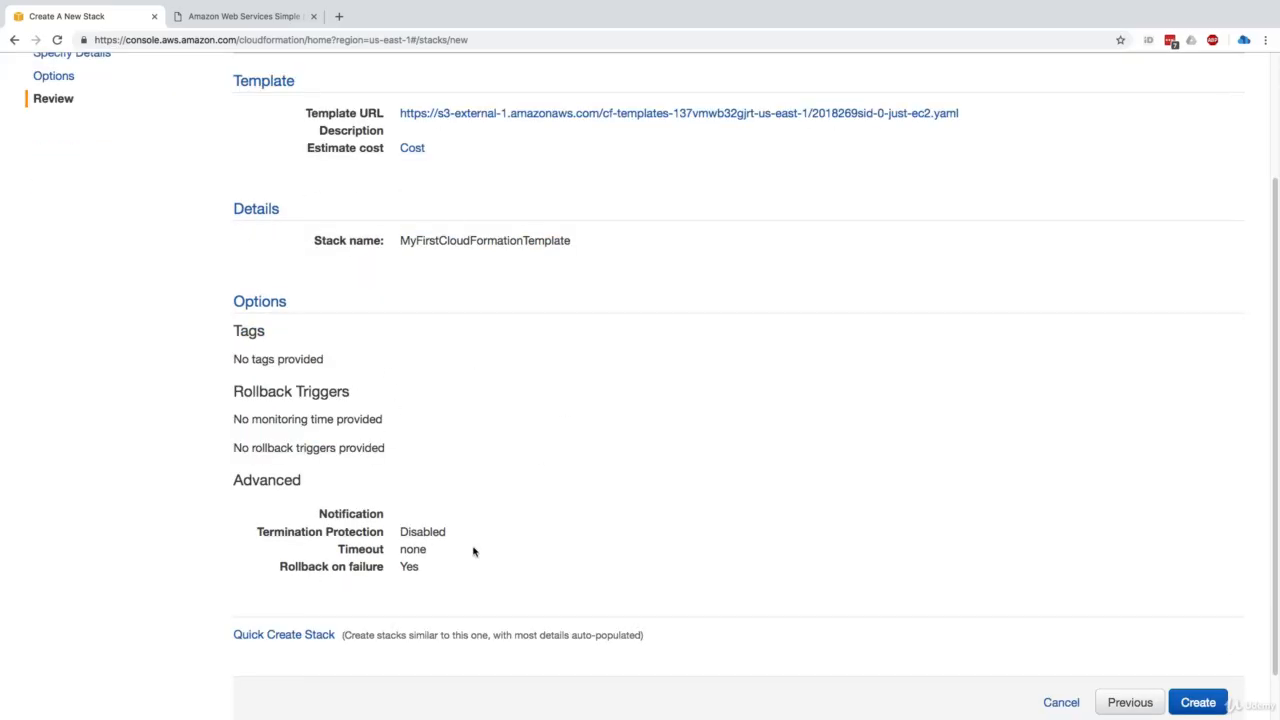
left_click(1197, 704)
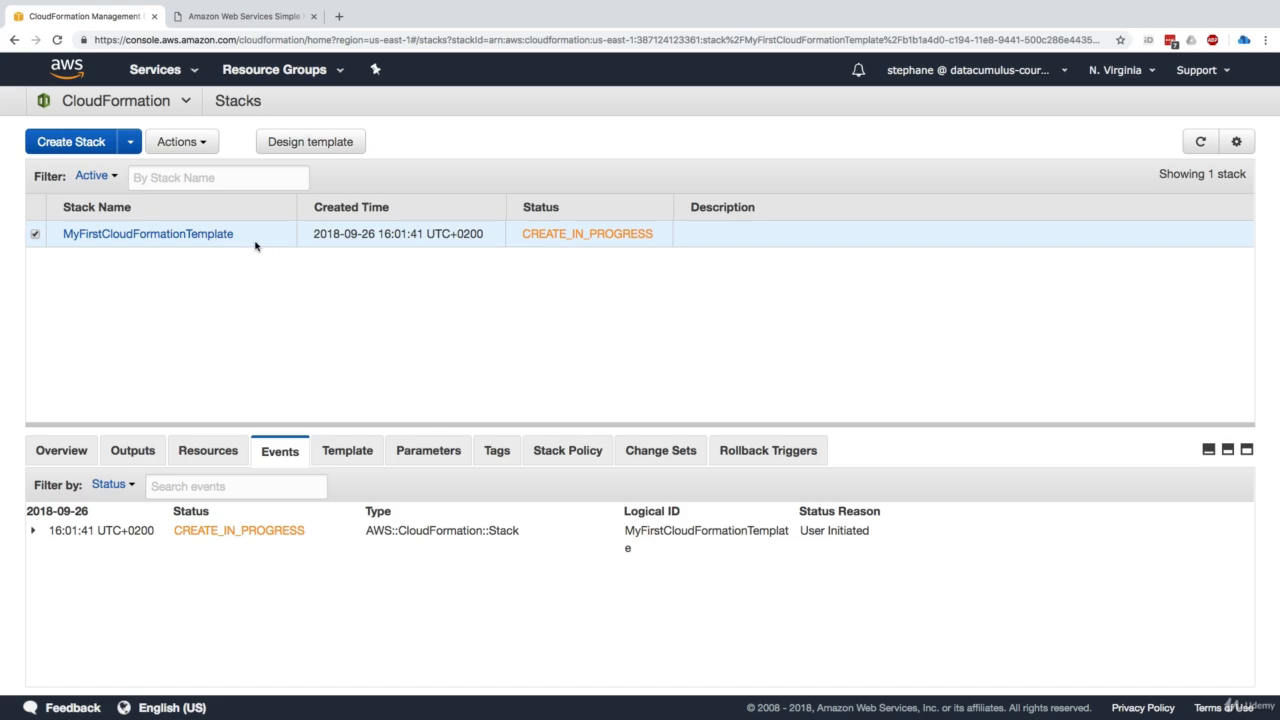
Examine the stack's creation time and its creation events, expanding the stack and EC2 instance entries to check types, statuses and status reasons.
left_click_drag(312, 234, 476, 237)
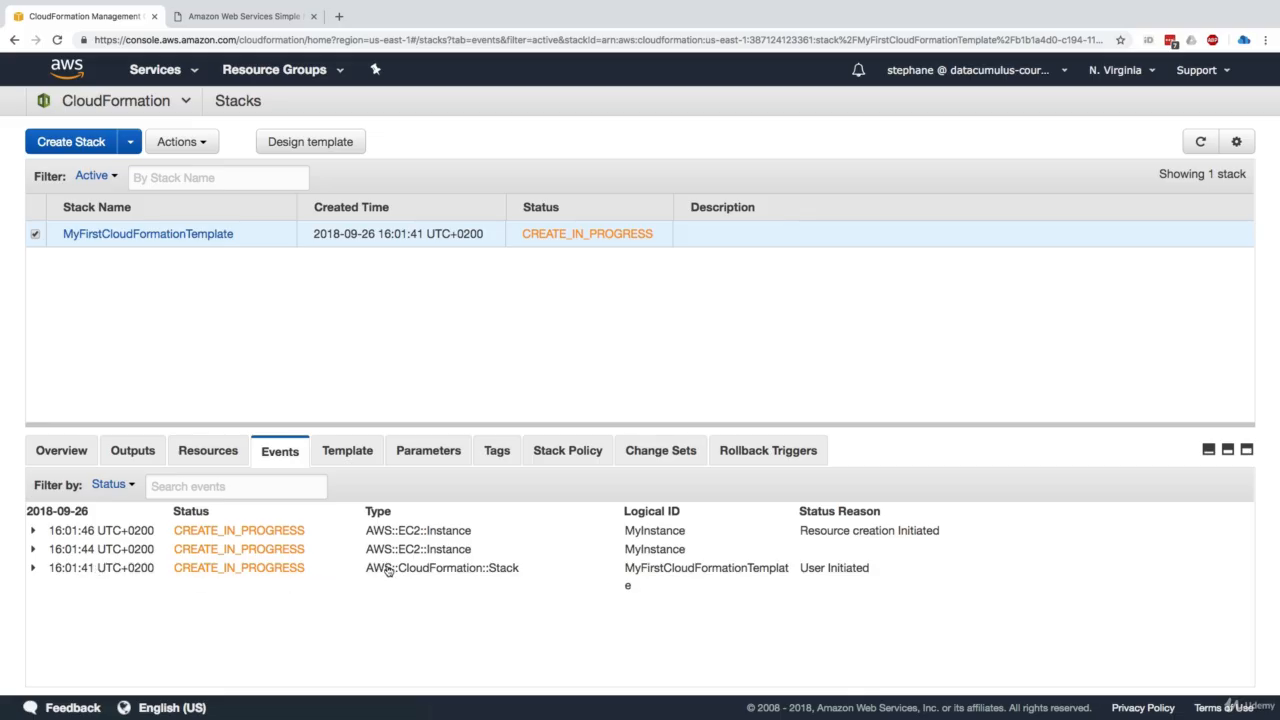
left_click(456, 576)
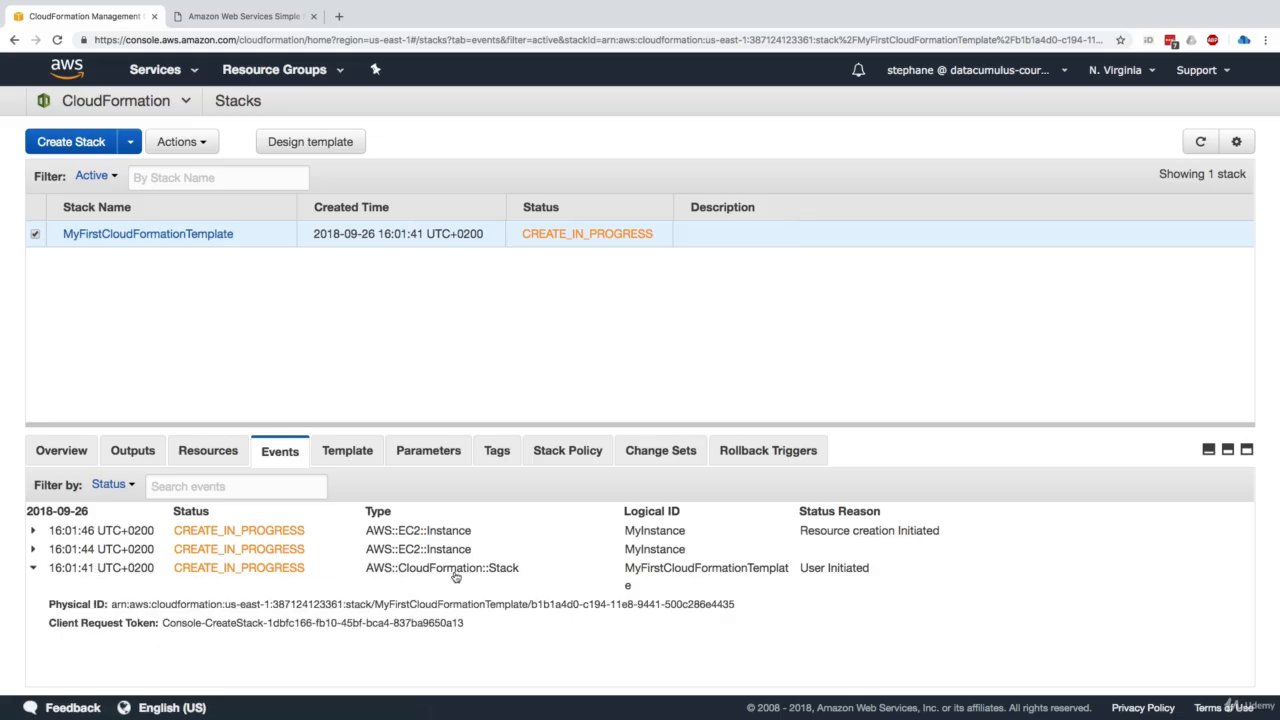
left_click_drag(366, 571, 527, 578)
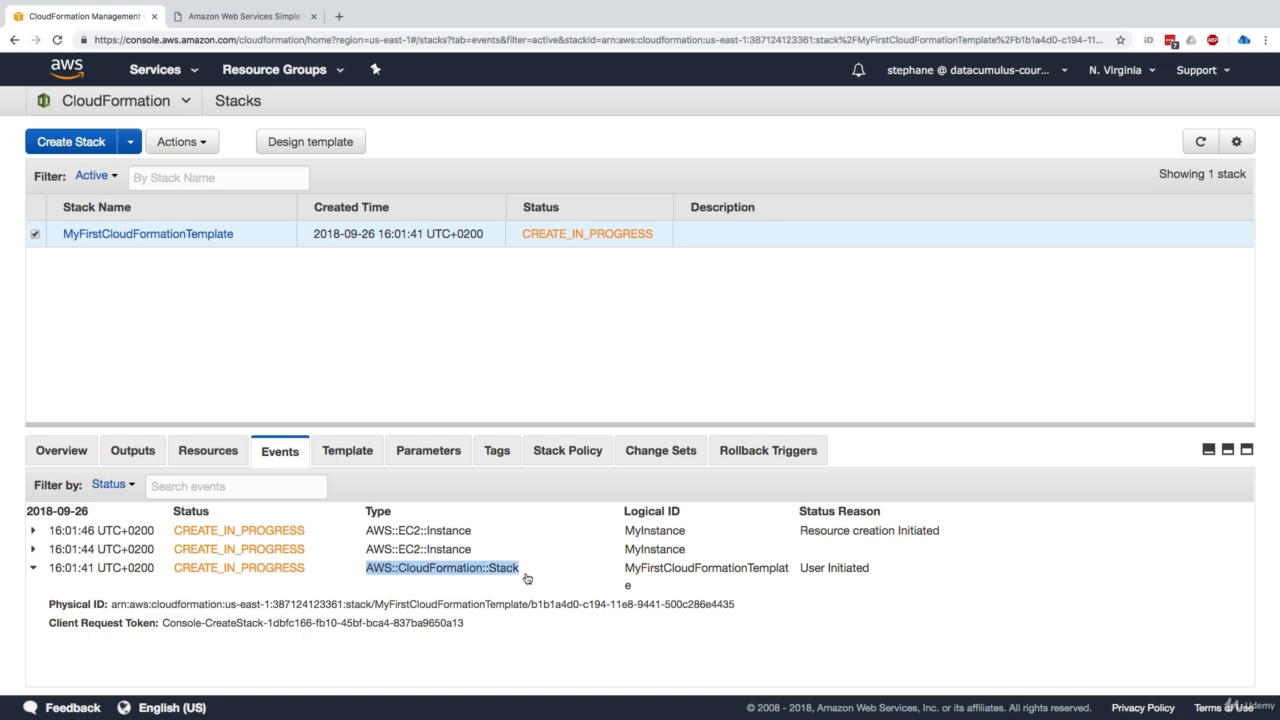
left_click_drag(800, 568, 864, 569)
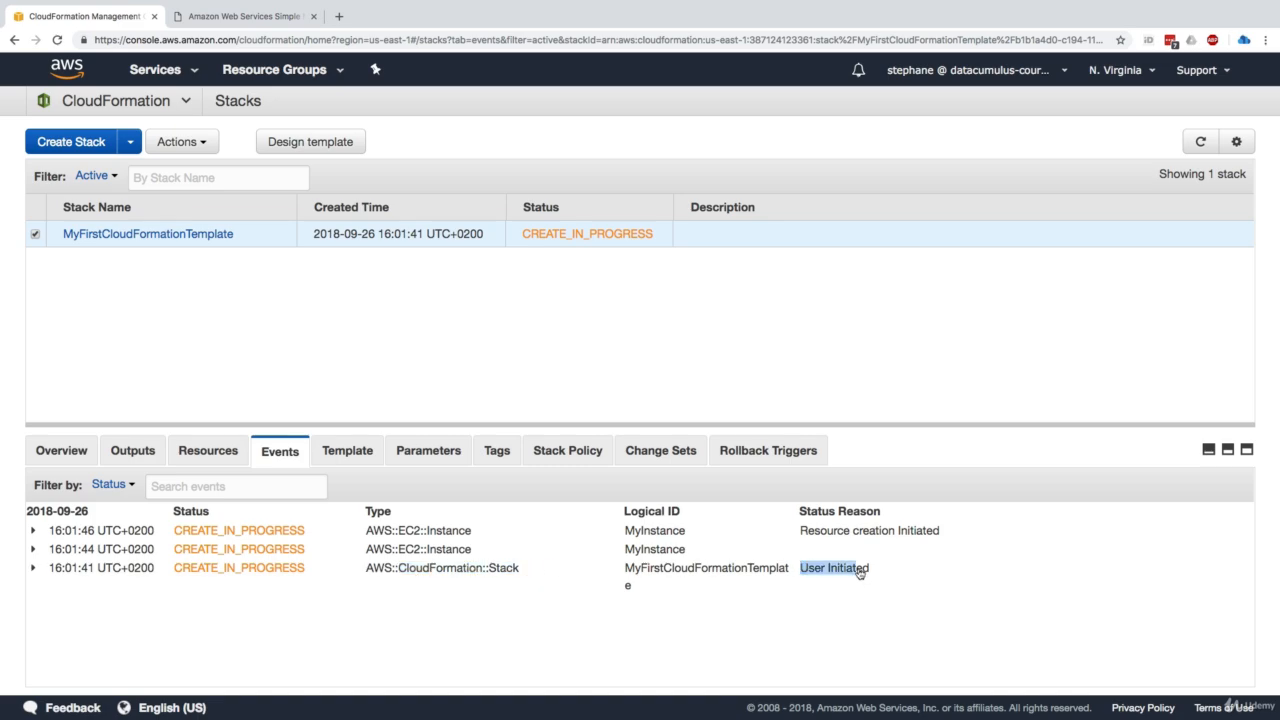
left_click(857, 569)
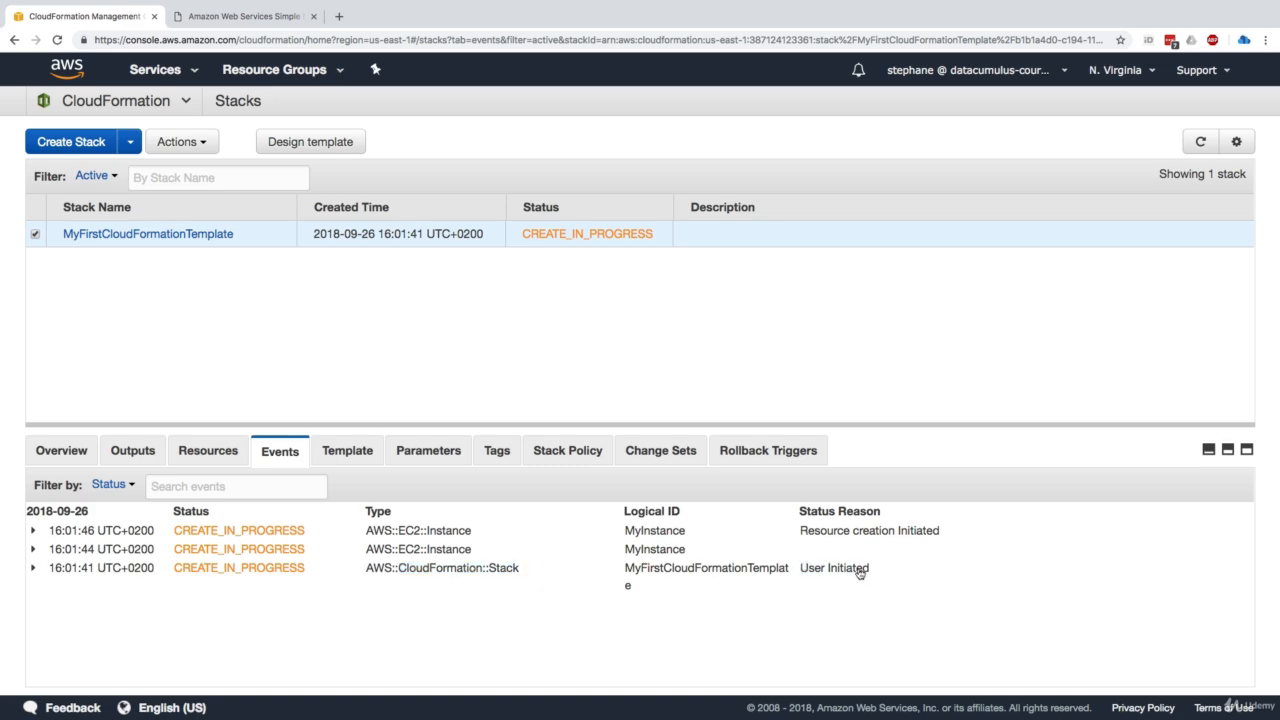
left_click(422, 550)
left_click(450, 534)
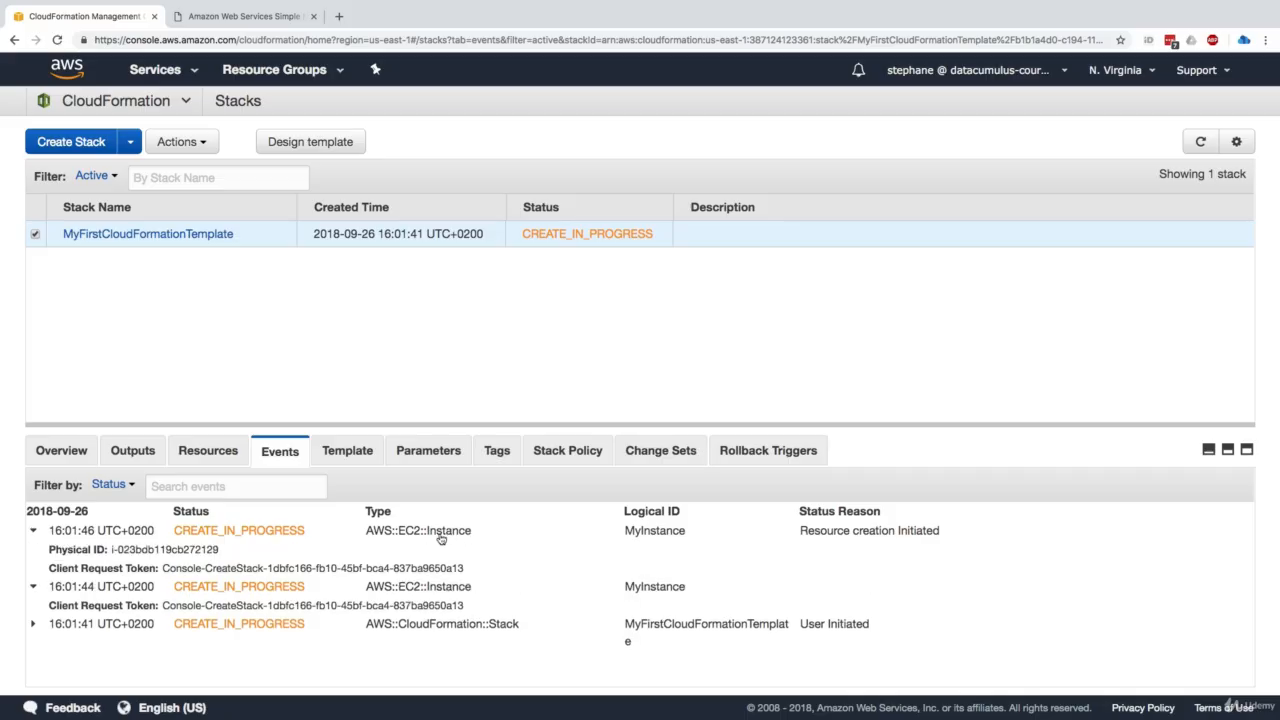
left_click_drag(198, 534, 316, 540)
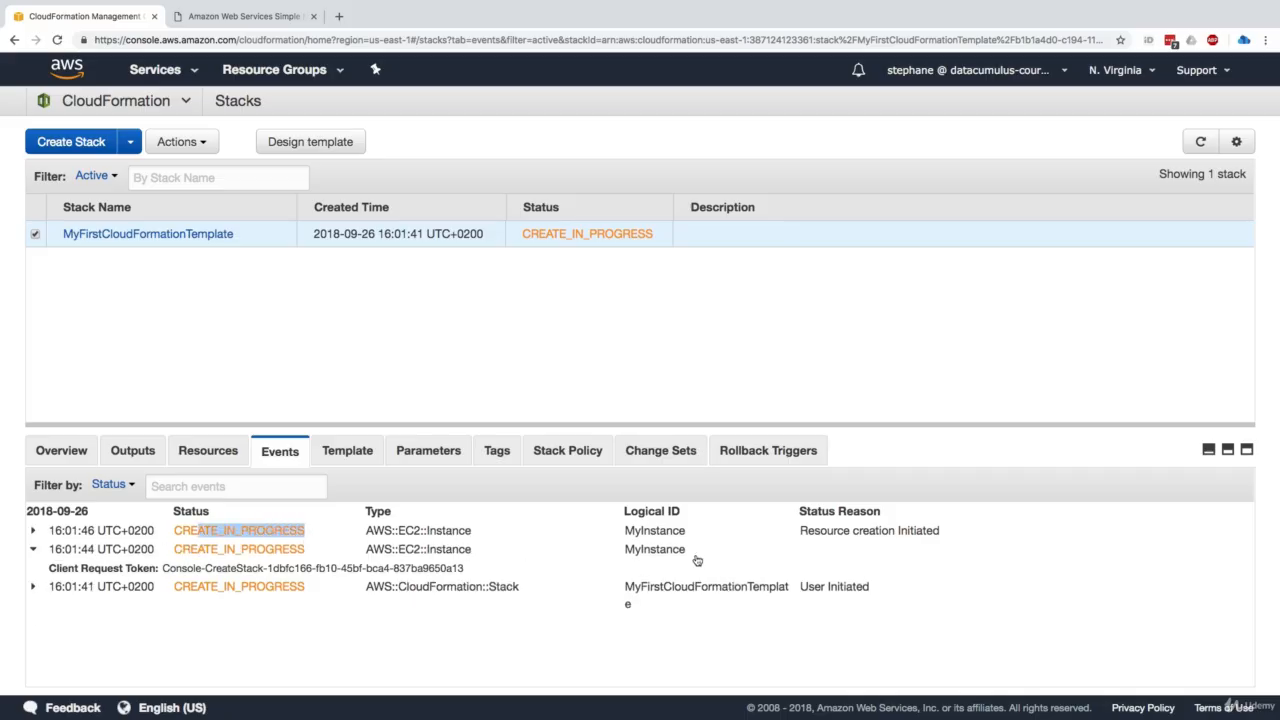
left_click_drag(805, 535, 924, 534)
left_click(922, 536)
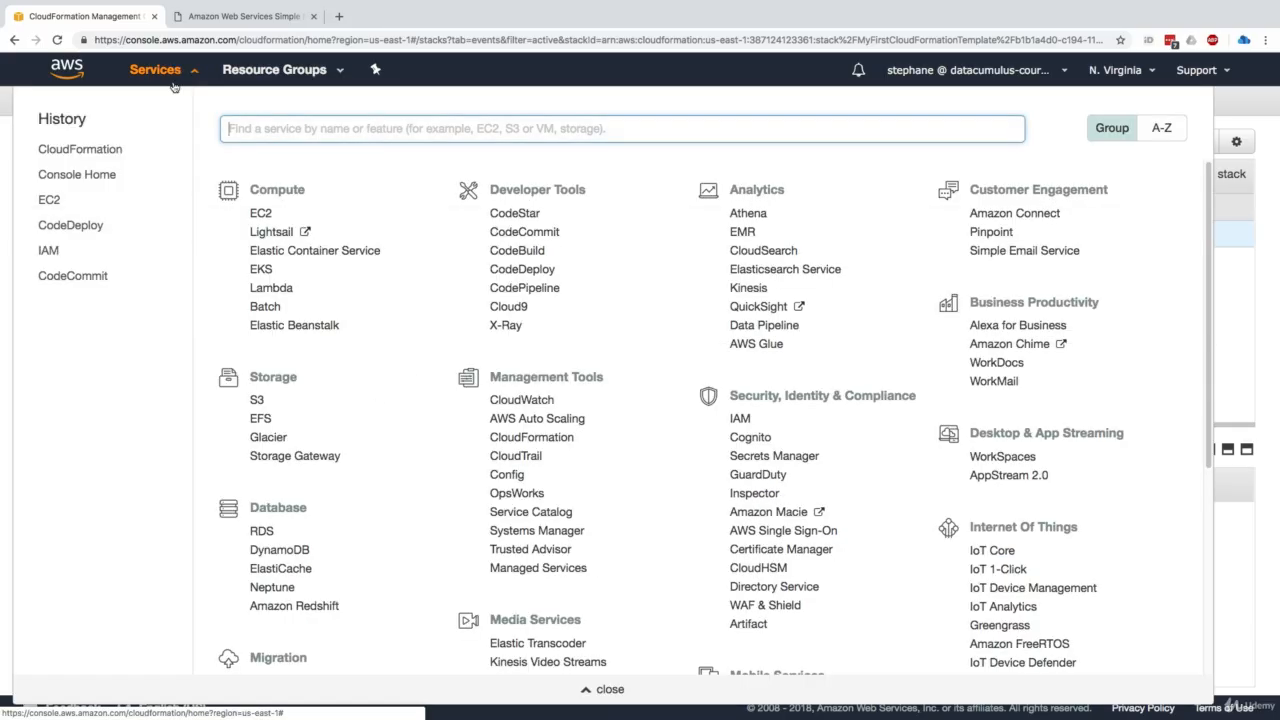
Open the EC2 console in a separate tab, close the cost calculator tab and show the list of instances.
left_click(175, 72)
left_click(54, 200, "super")
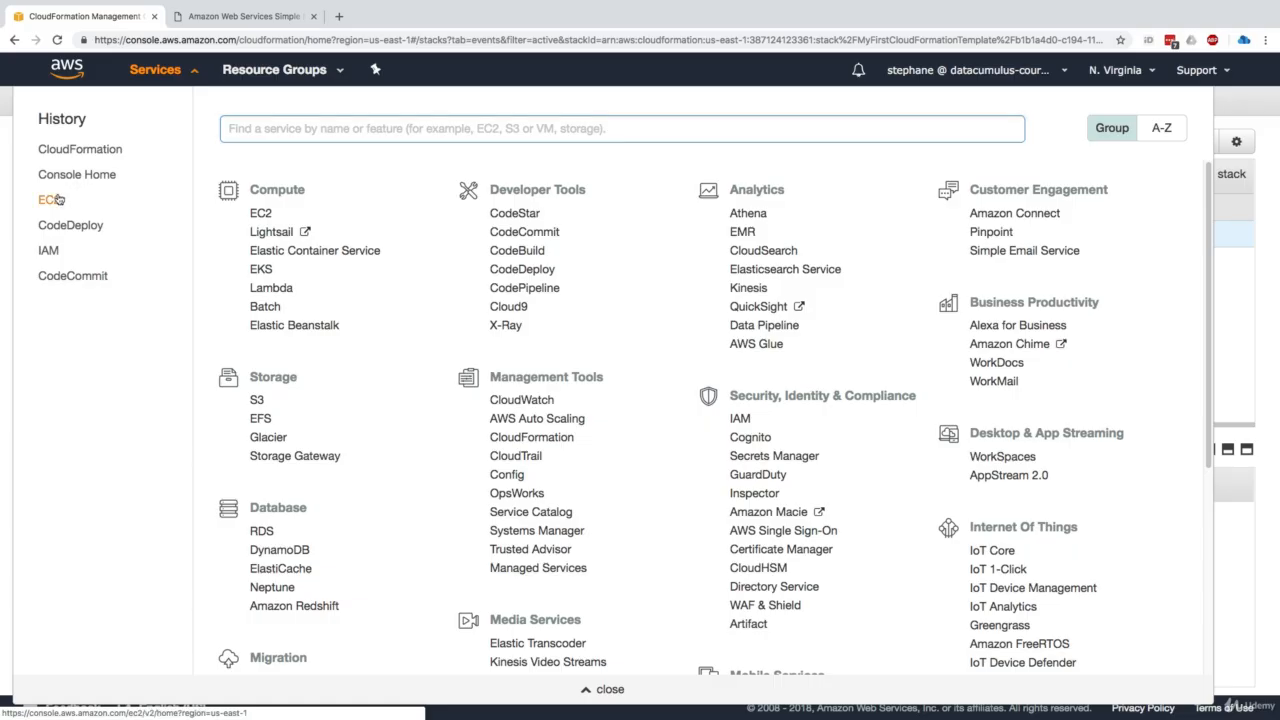
left_click(168, 73)
left_click_drag(360, 22, 236, 28)
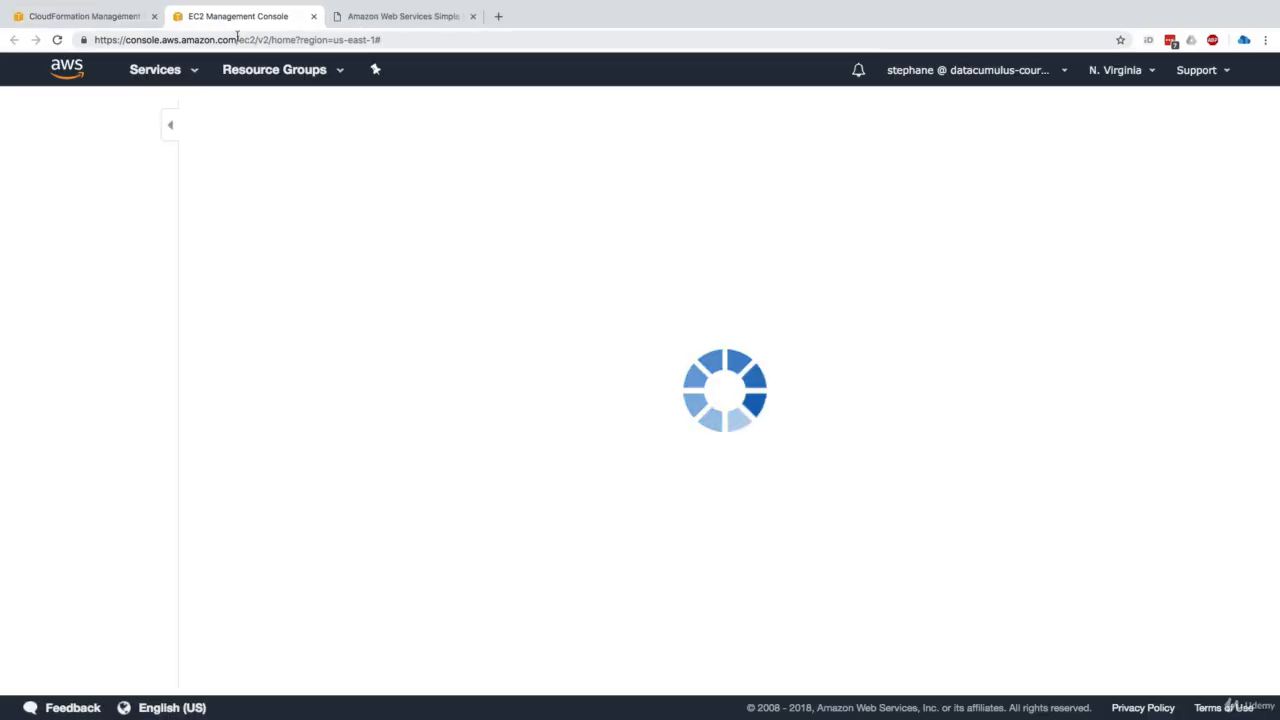
left_click(473, 16)
left_click(104, 245)
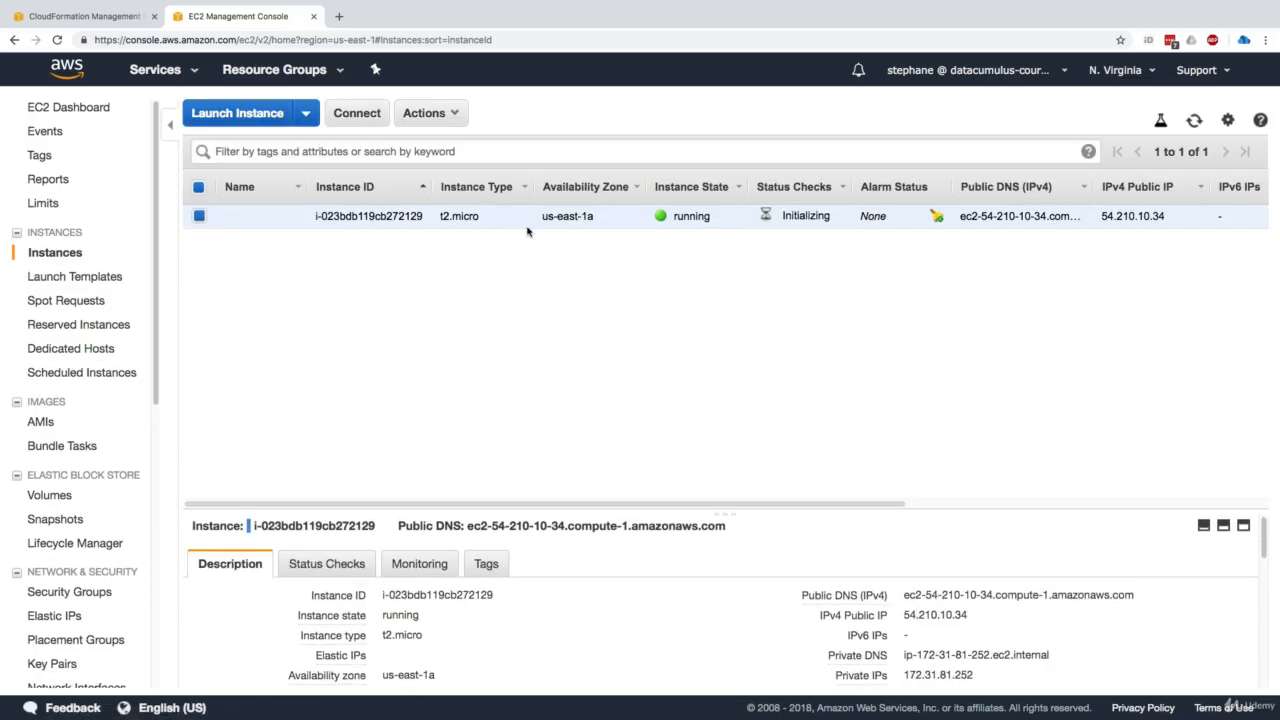
Enlarge the instance's details area and examine its CloudFormation tags, including logical ID, stack ID and stack name.
left_click_drag(539, 512, 470, 288)
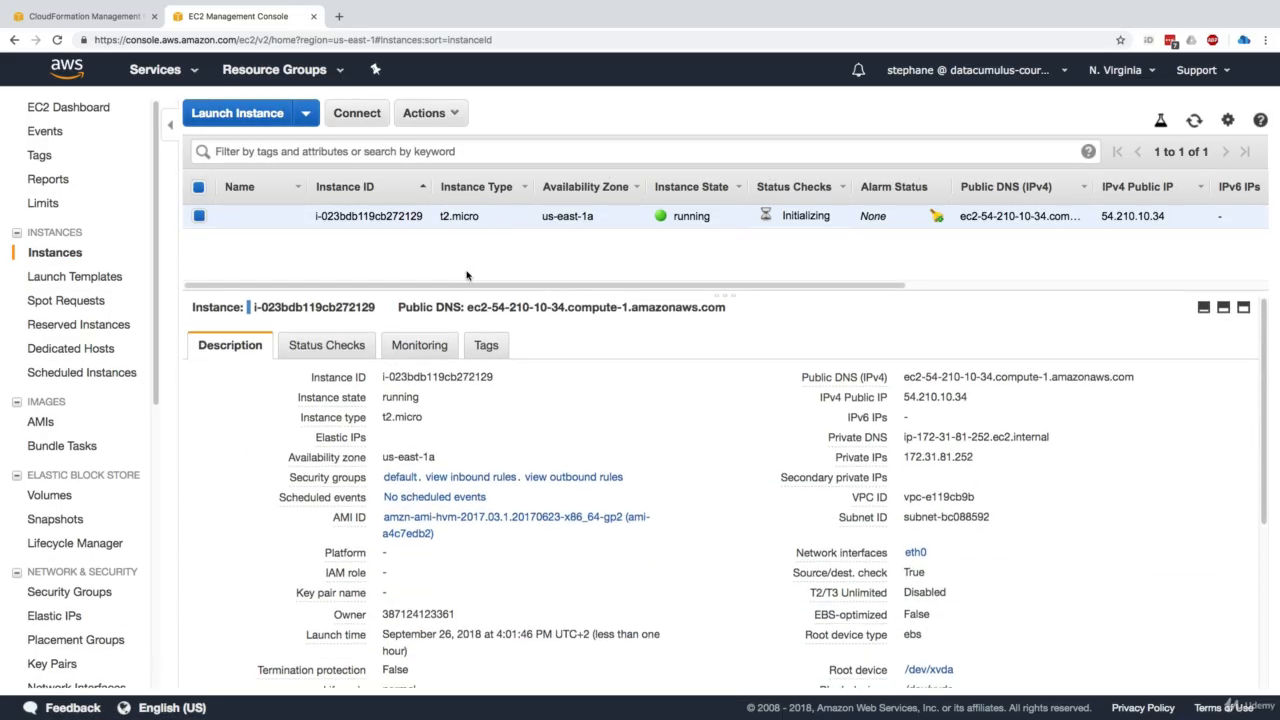
left_click(485, 345)
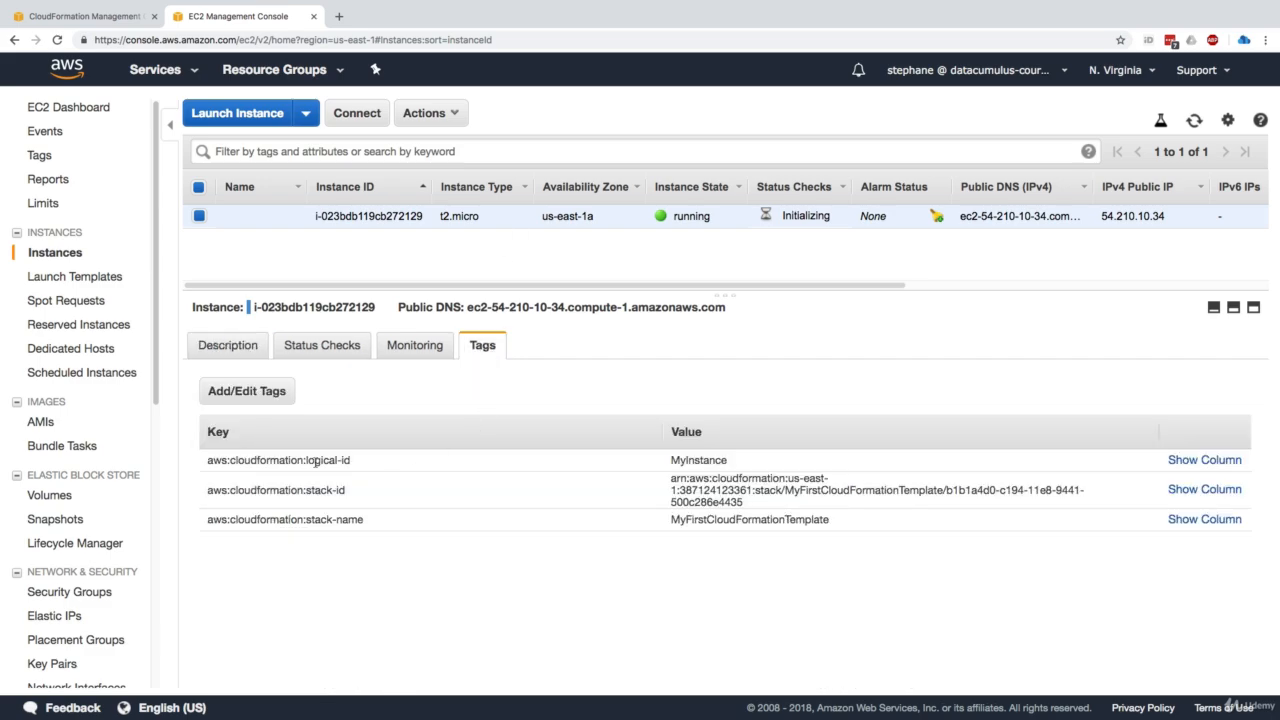
left_click_drag(308, 460, 389, 518)
left_click_drag(206, 460, 303, 464)
left_click(375, 452)
Switch back to the CloudFormation console, load the newly available events and check the instance event's details and the stack's status.
left_click(120, 18)
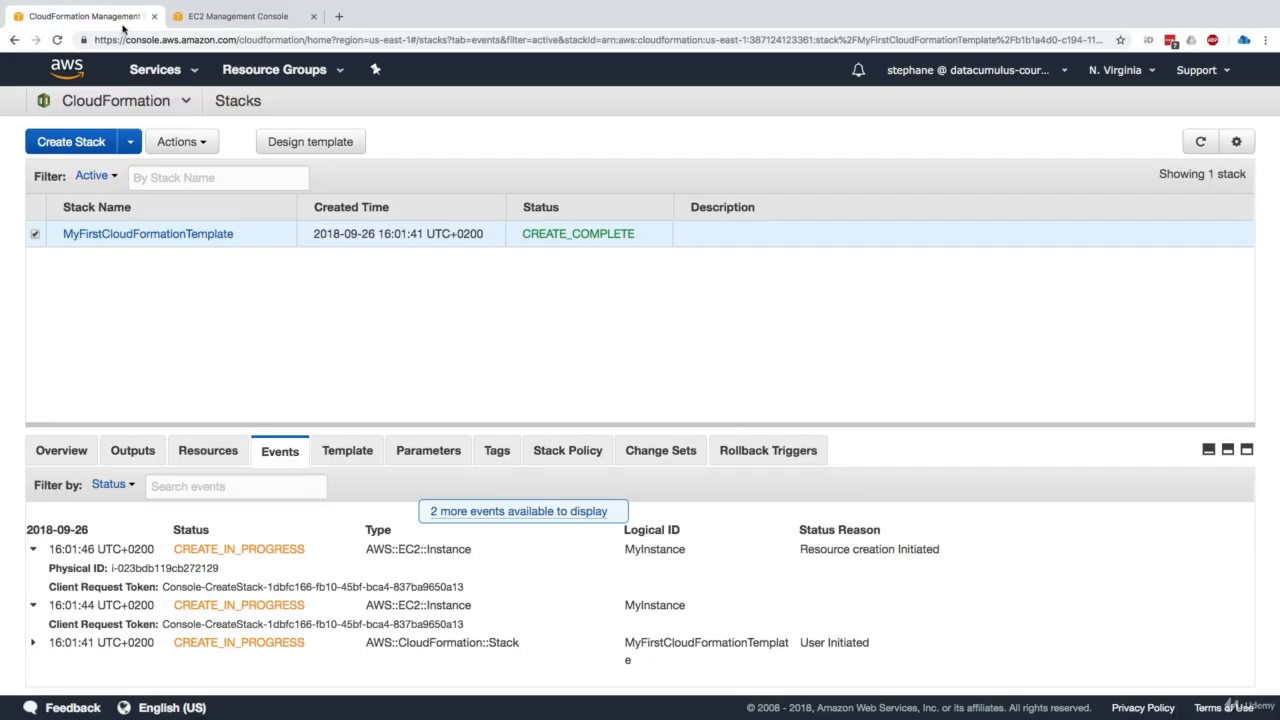
left_click(512, 513)
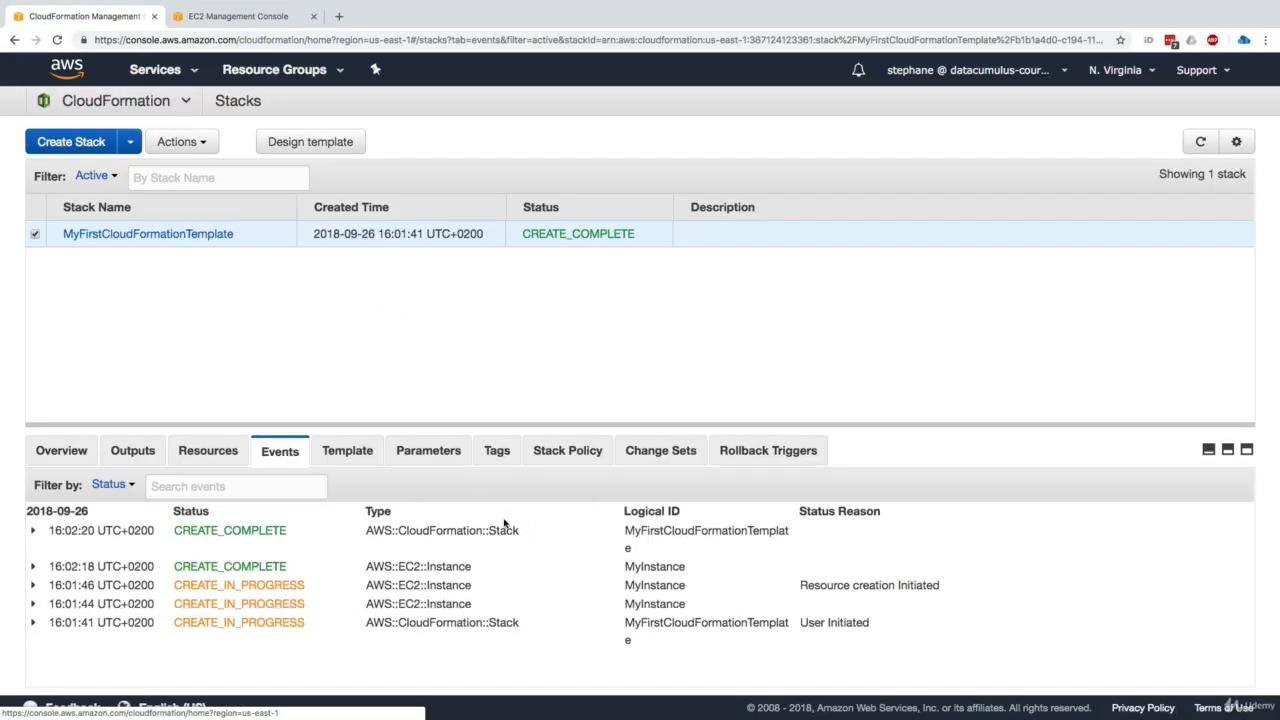
left_click(231, 568)
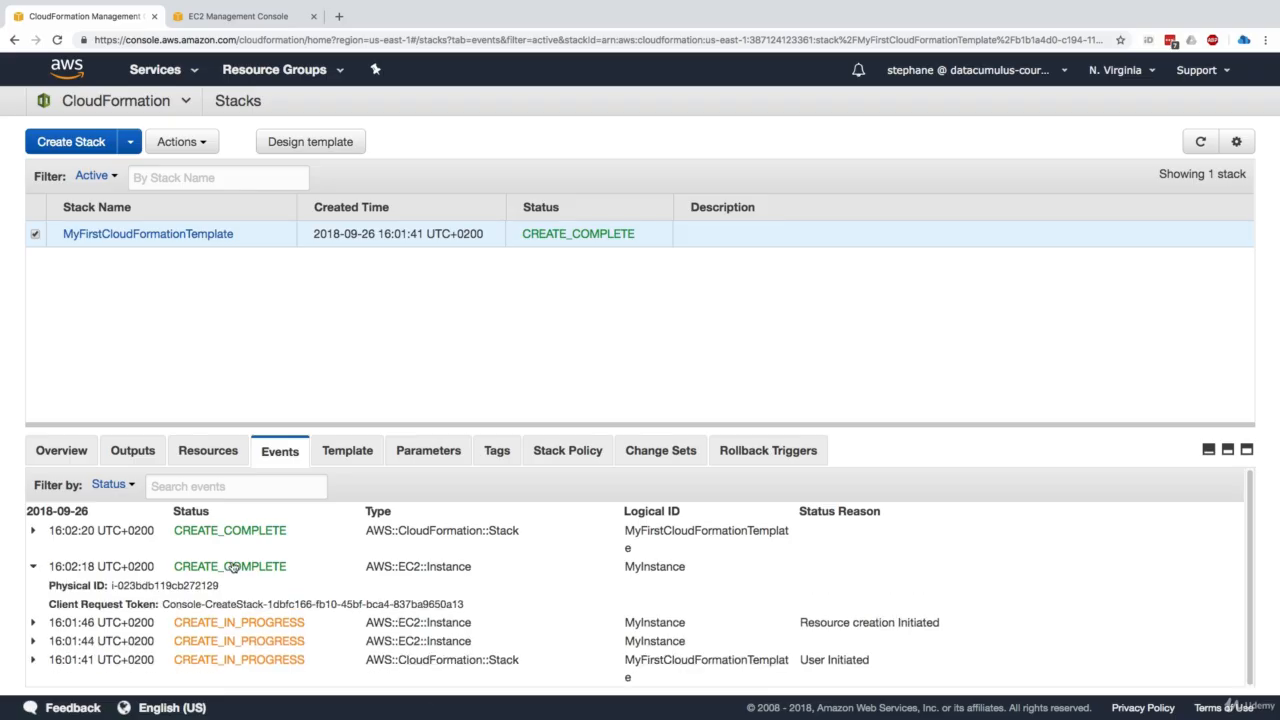
left_click(231, 567)
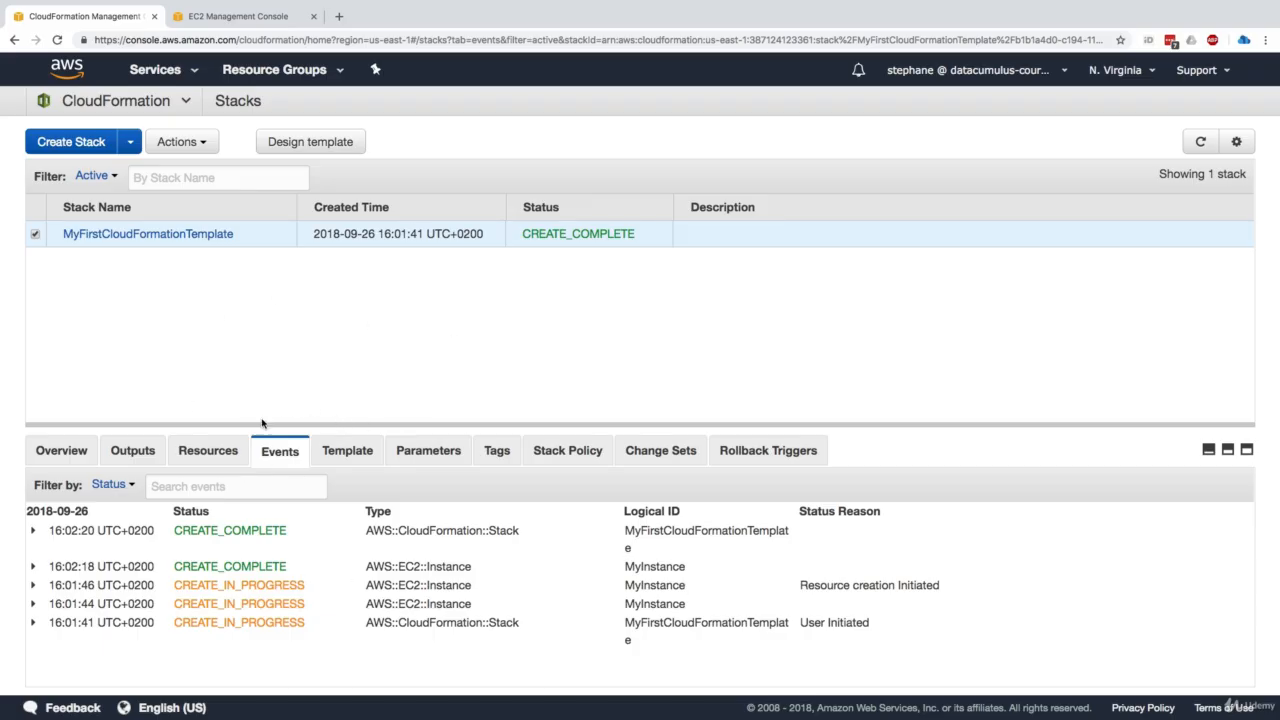
left_click_drag(533, 234, 646, 243)
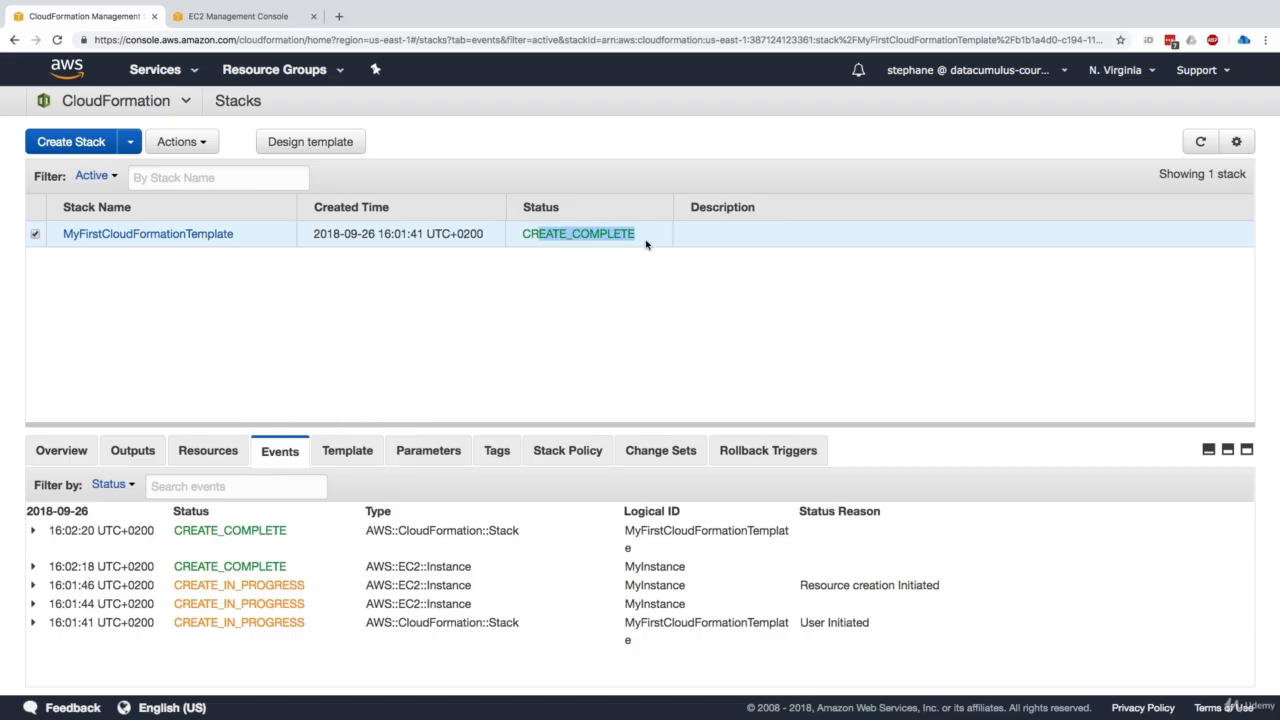
Show the stack's resources and open MyInstance in the EC2 console through its physical ID.
left_click(223, 449)
left_click(304, 238)
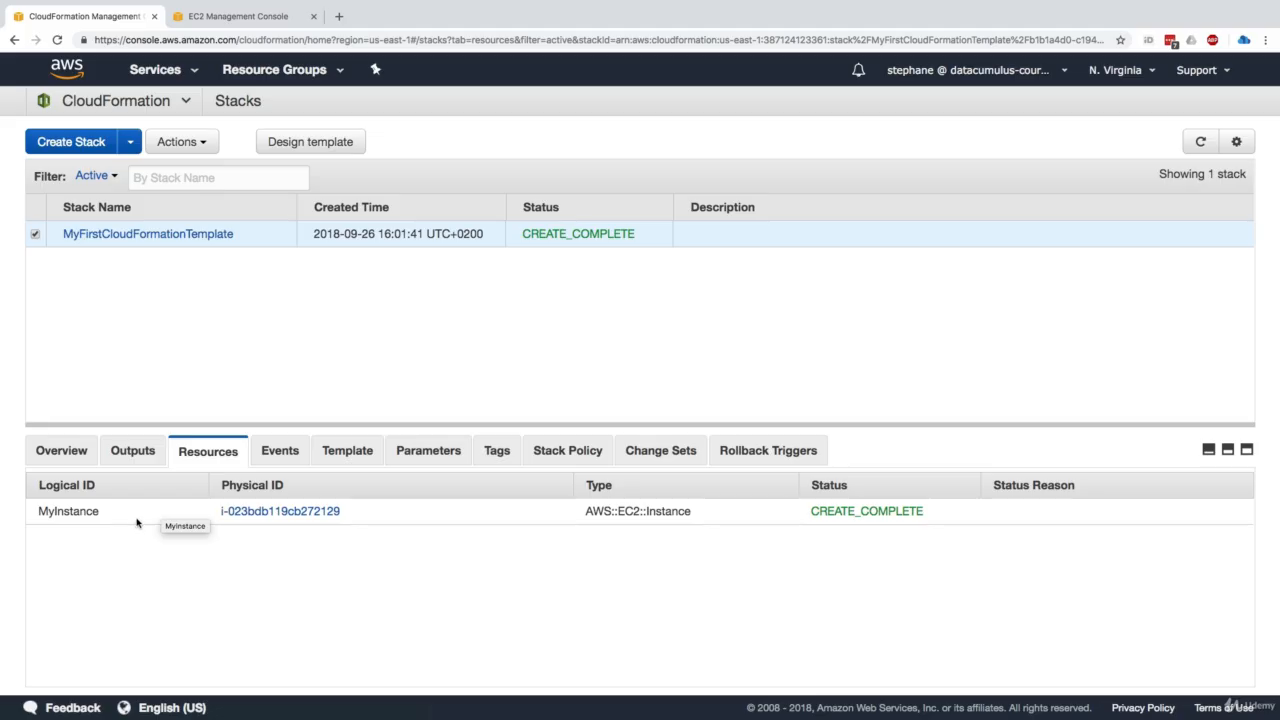
left_click(285, 512)
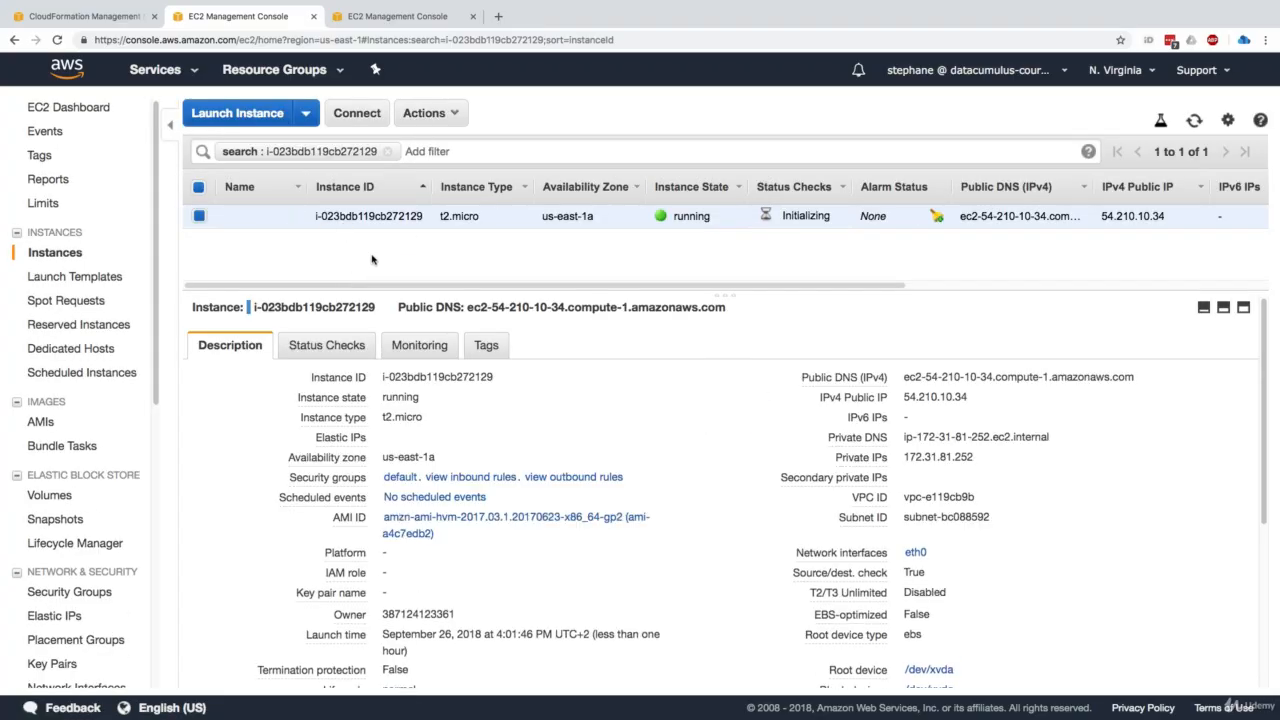
Return to the CloudFormation console and check the stack's outputs, parameters and tags.
left_click(110, 21)
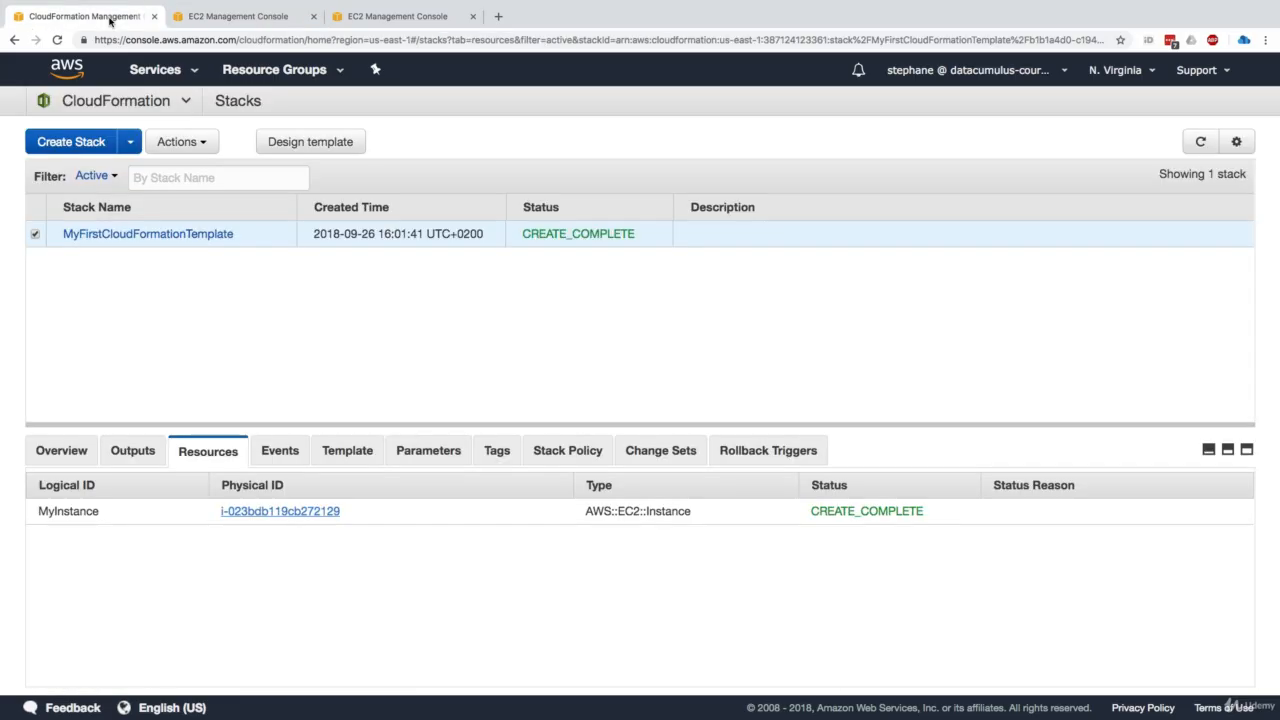
left_click(132, 451)
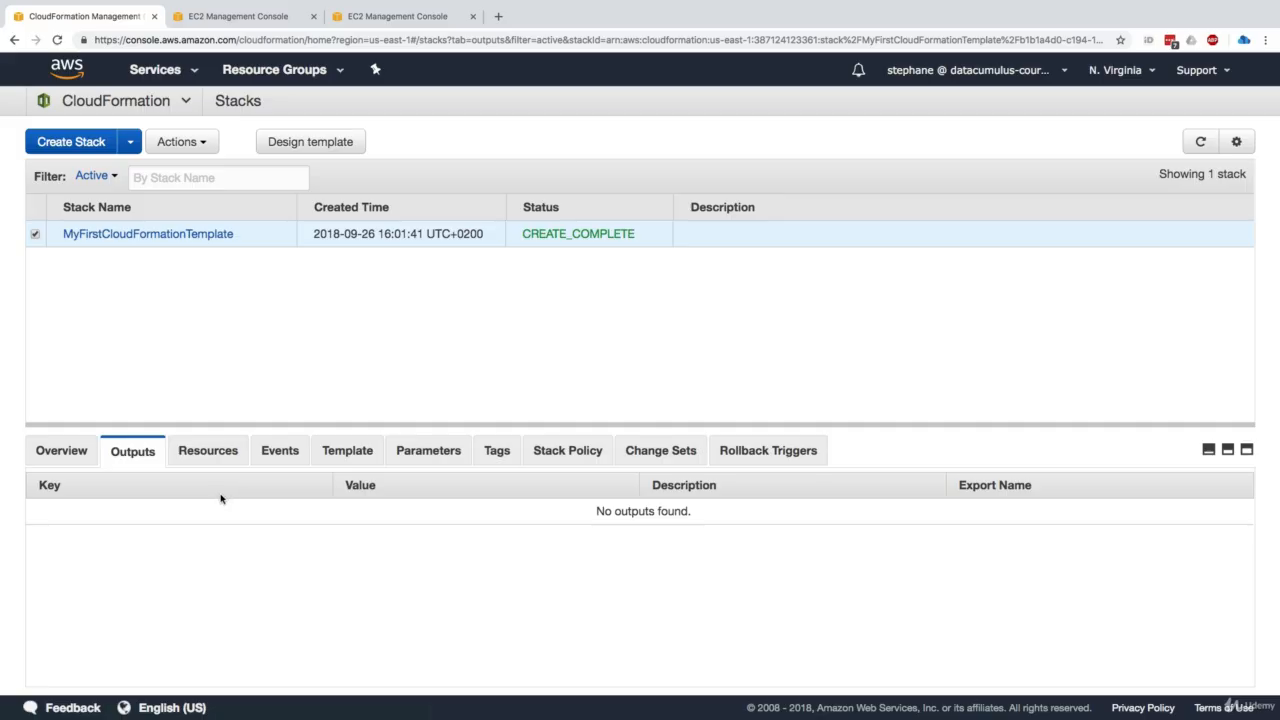
left_click(416, 459)
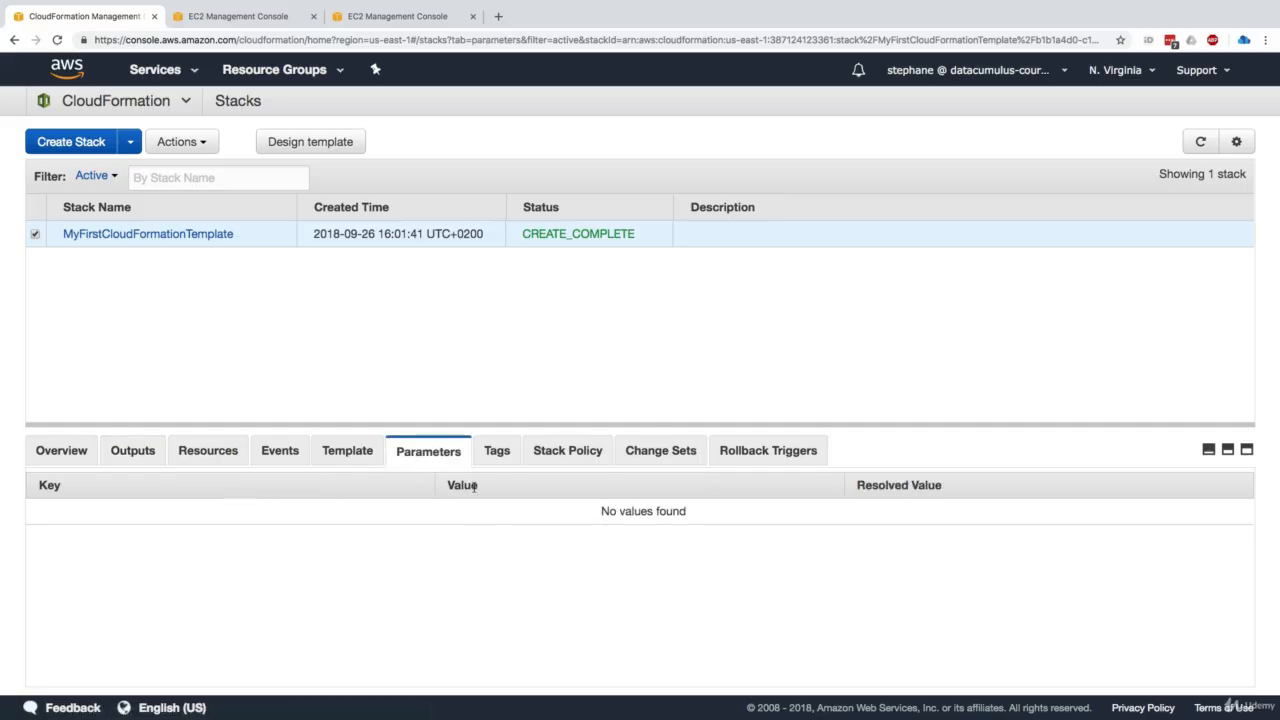
left_click(495, 458)
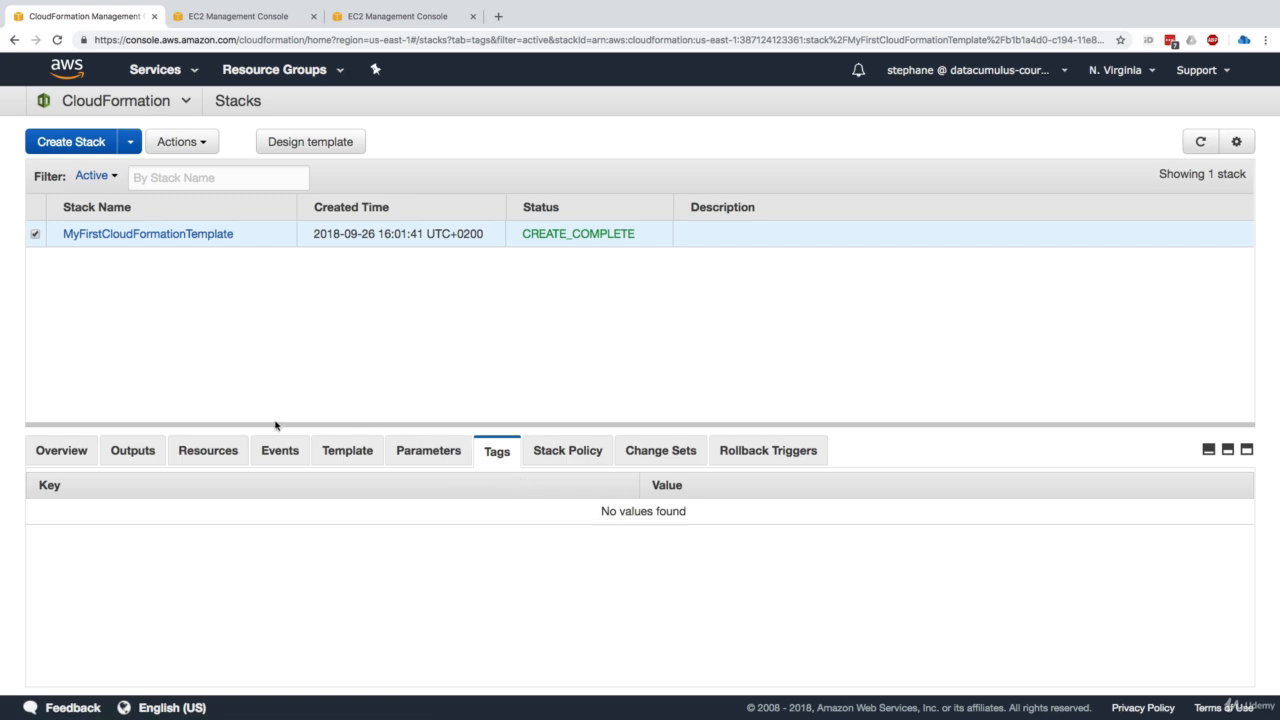
View the stack's template code, open it in CloudFormation Designer and select the MyInstance resource in the diagram.
left_click(354, 458)
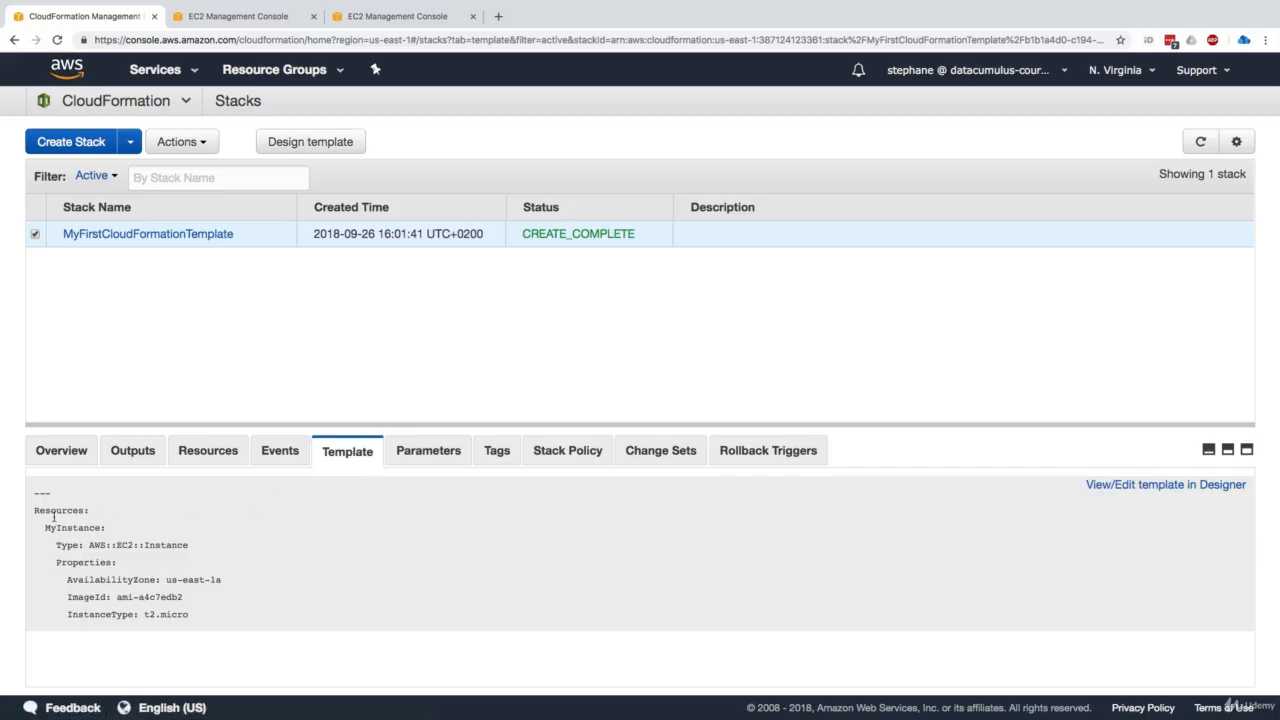
left_click_drag(34, 490, 191, 592)
left_click(191, 592)
left_click(1104, 487)
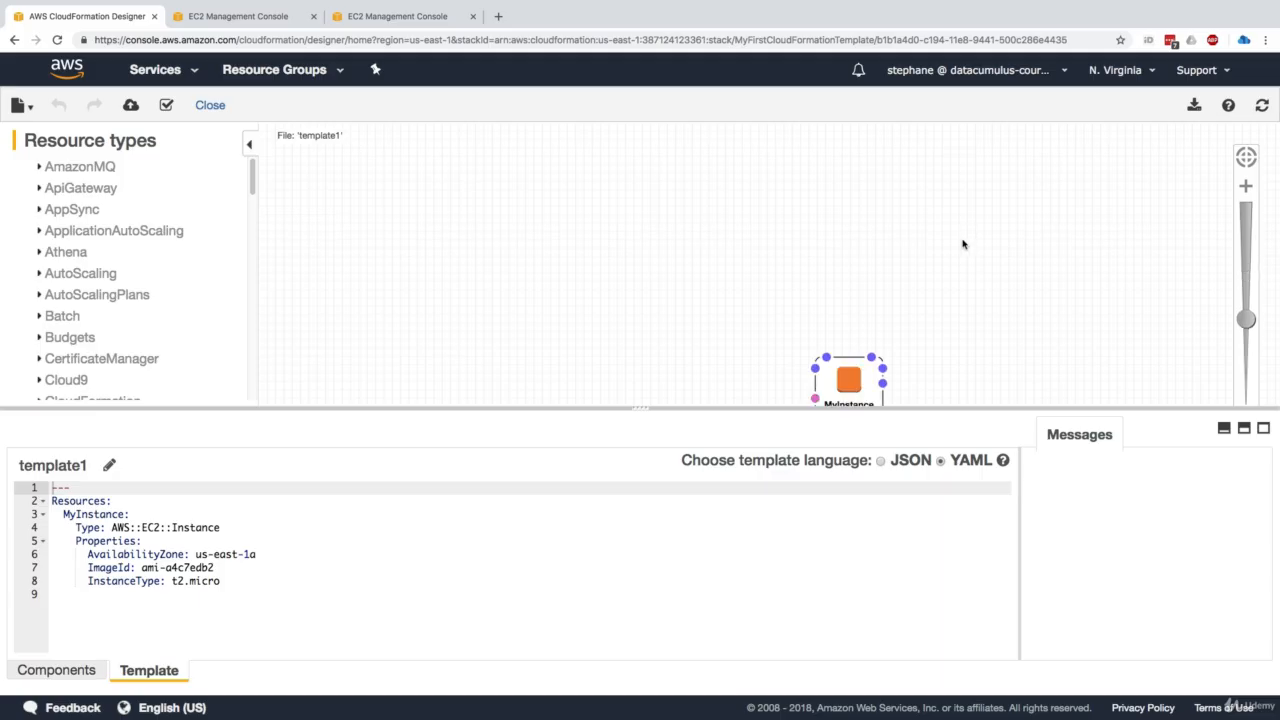
left_click(737, 279)
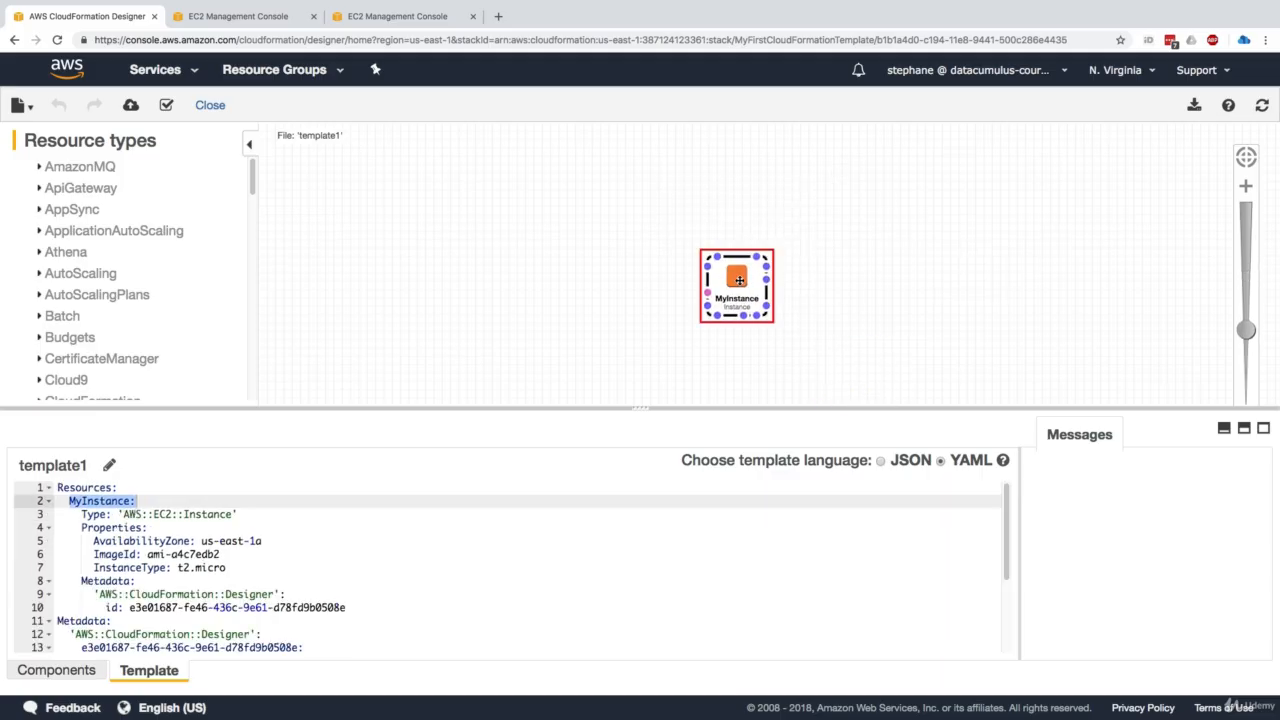
Deselect the MyInstance resource and move it to the left on the Designer canvas.
left_click(760, 334)
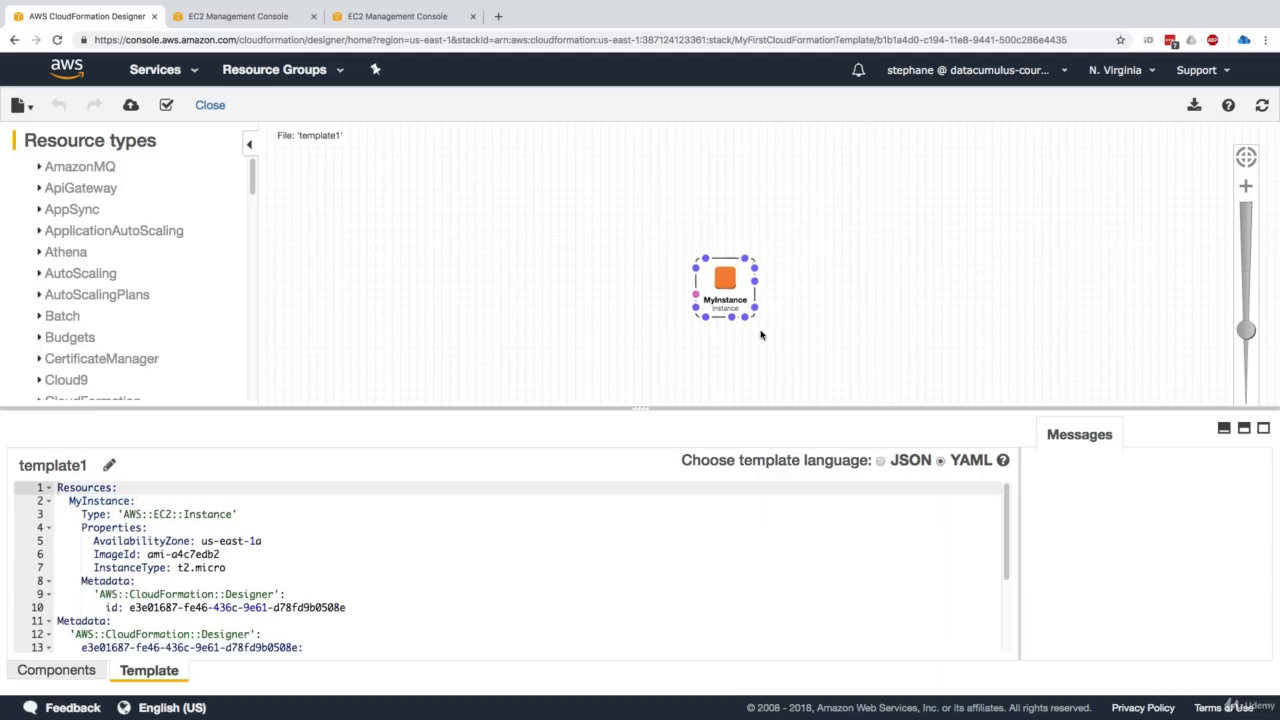
left_click_drag(720, 285, 626, 294)
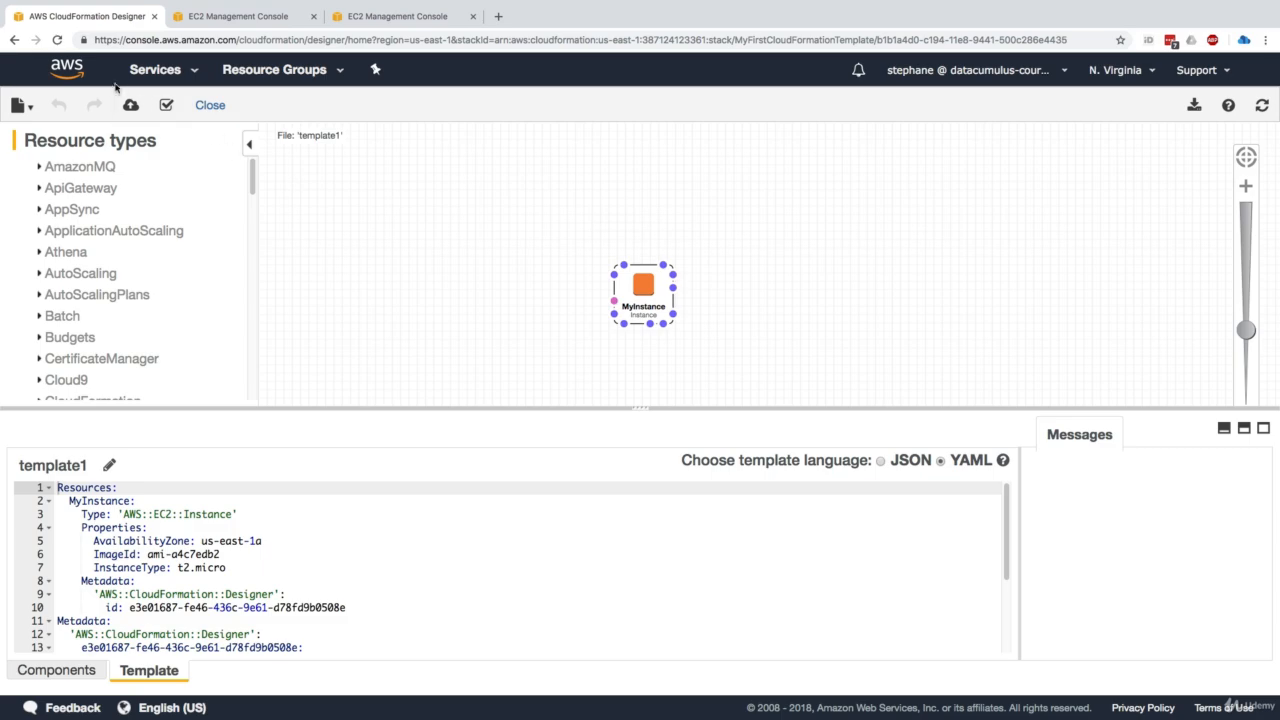
Leave Designer without saving, return to the stacks list, and show the events of MyFirstCloudFormationTemplate.
left_click(10, 39)
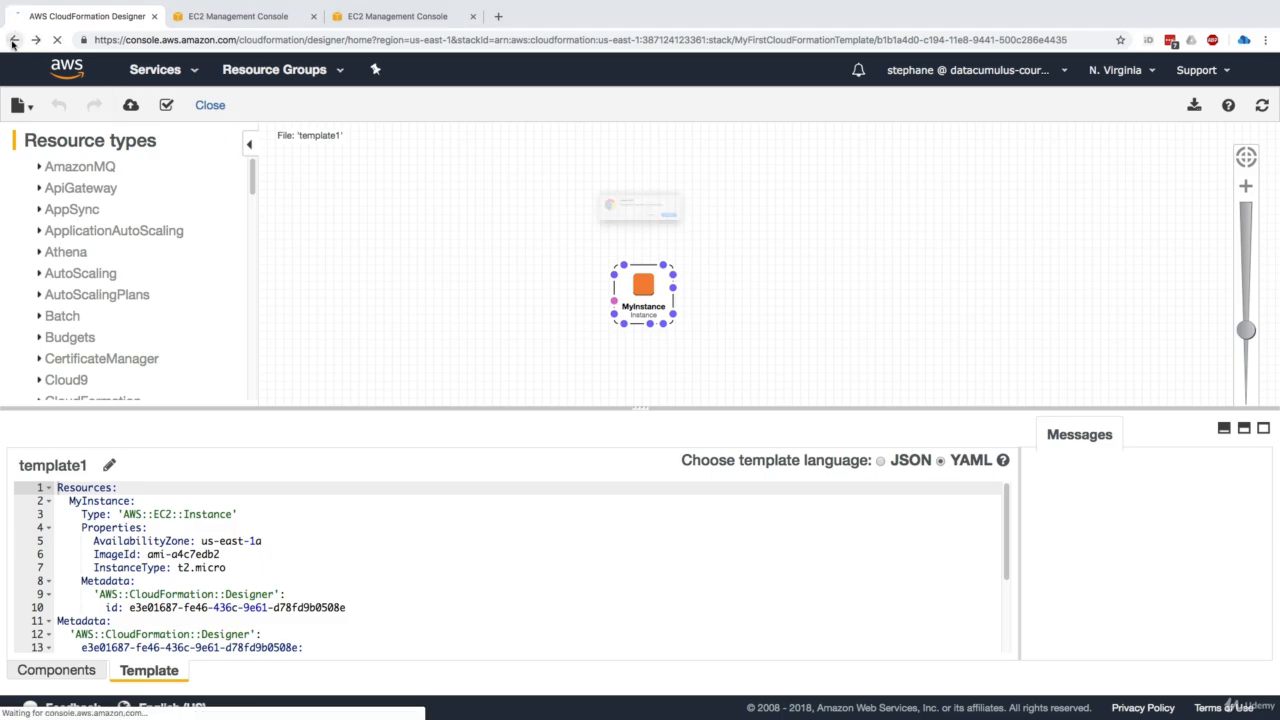
left_click(739, 237)
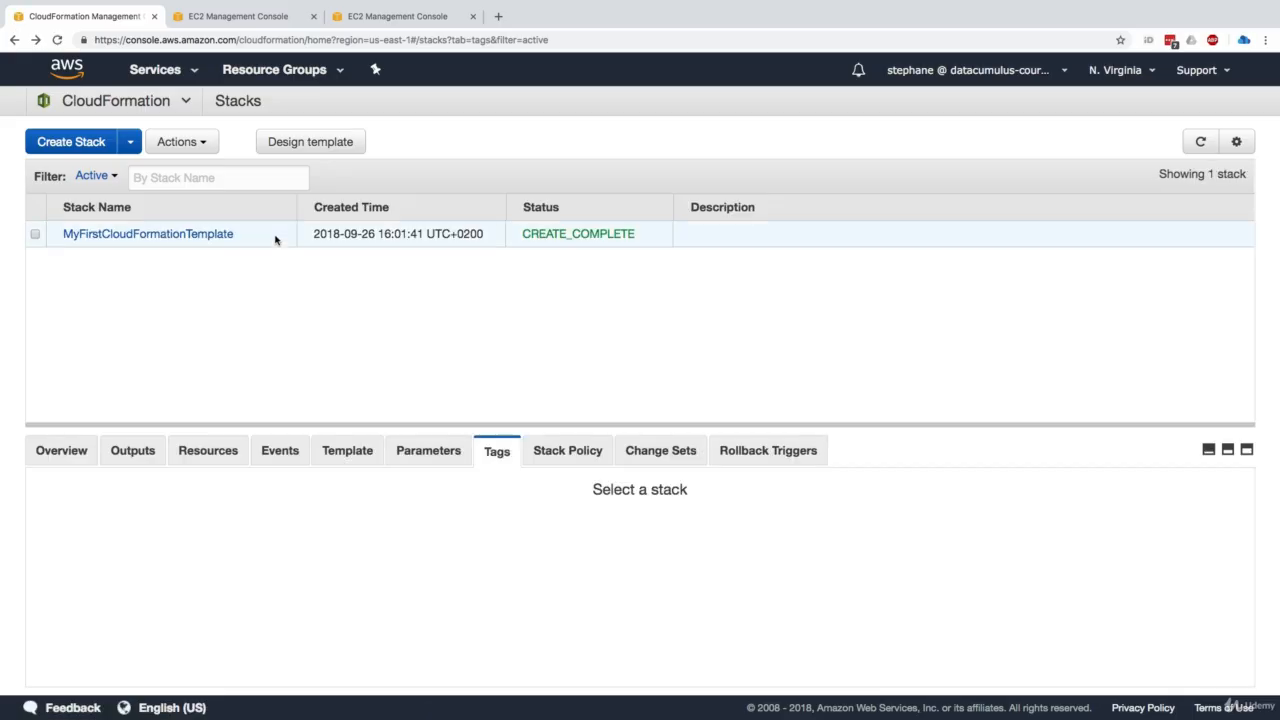
left_click(275, 240)
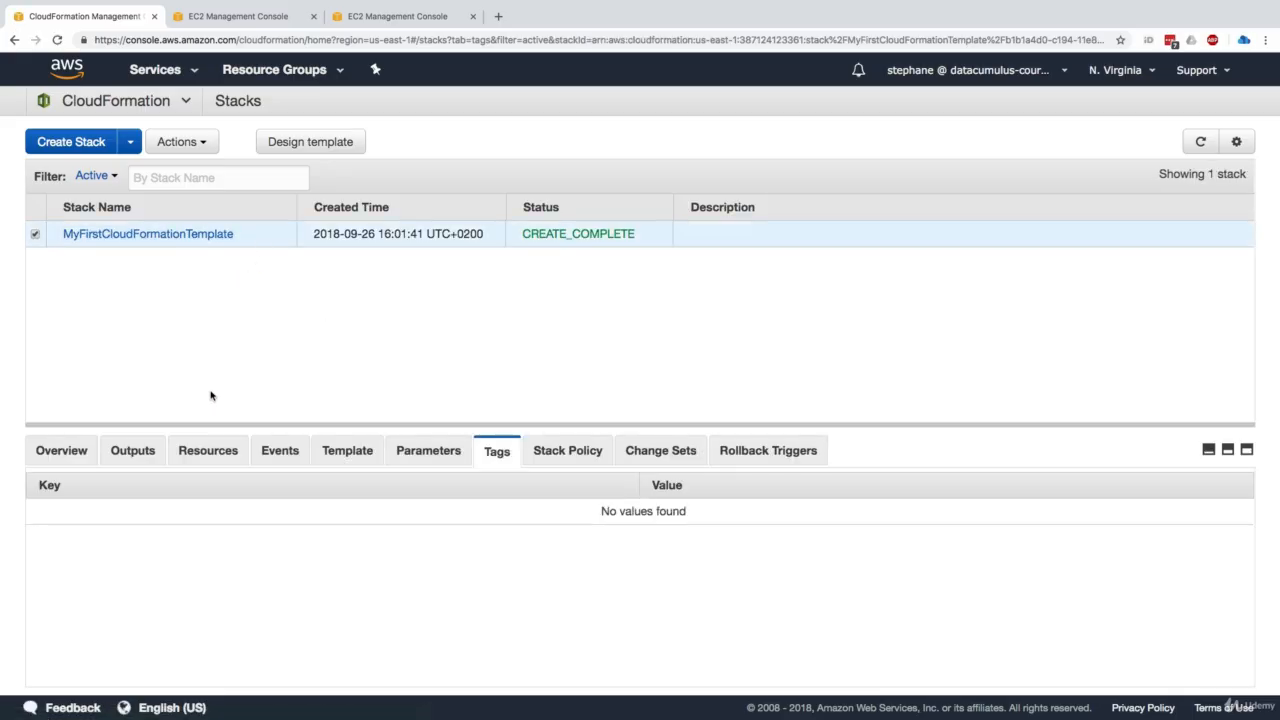
left_click(275, 462)
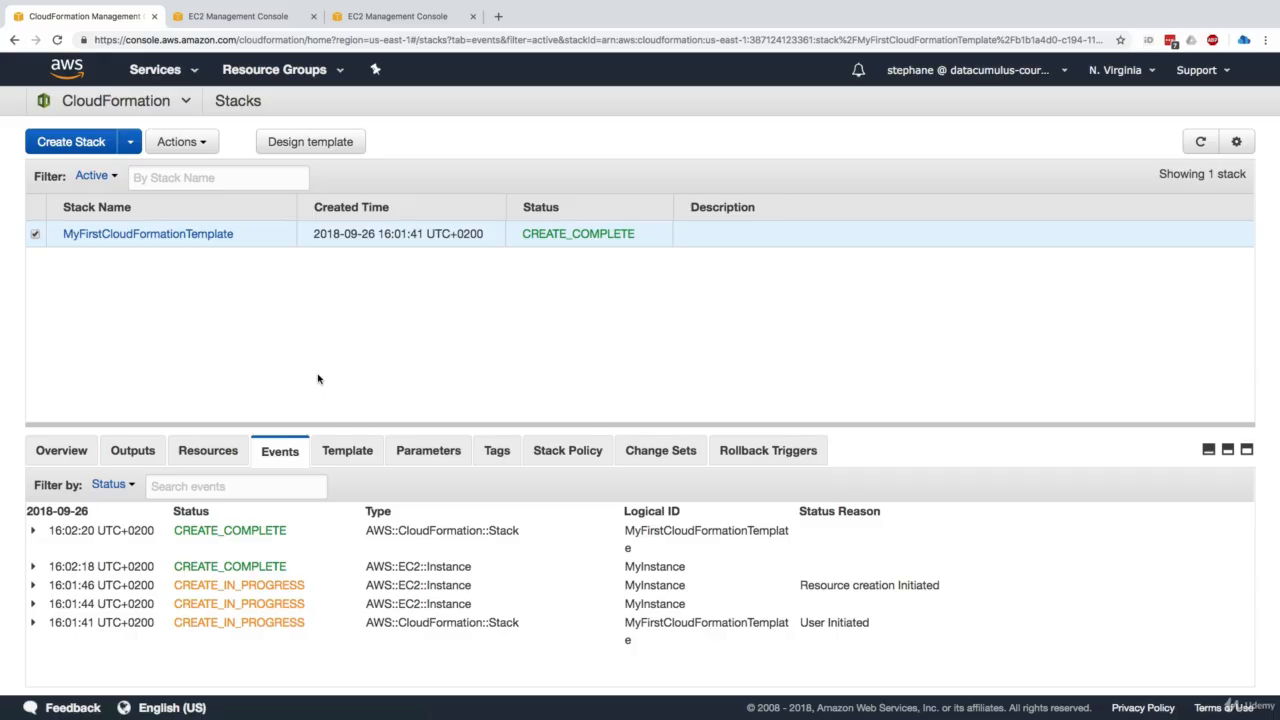